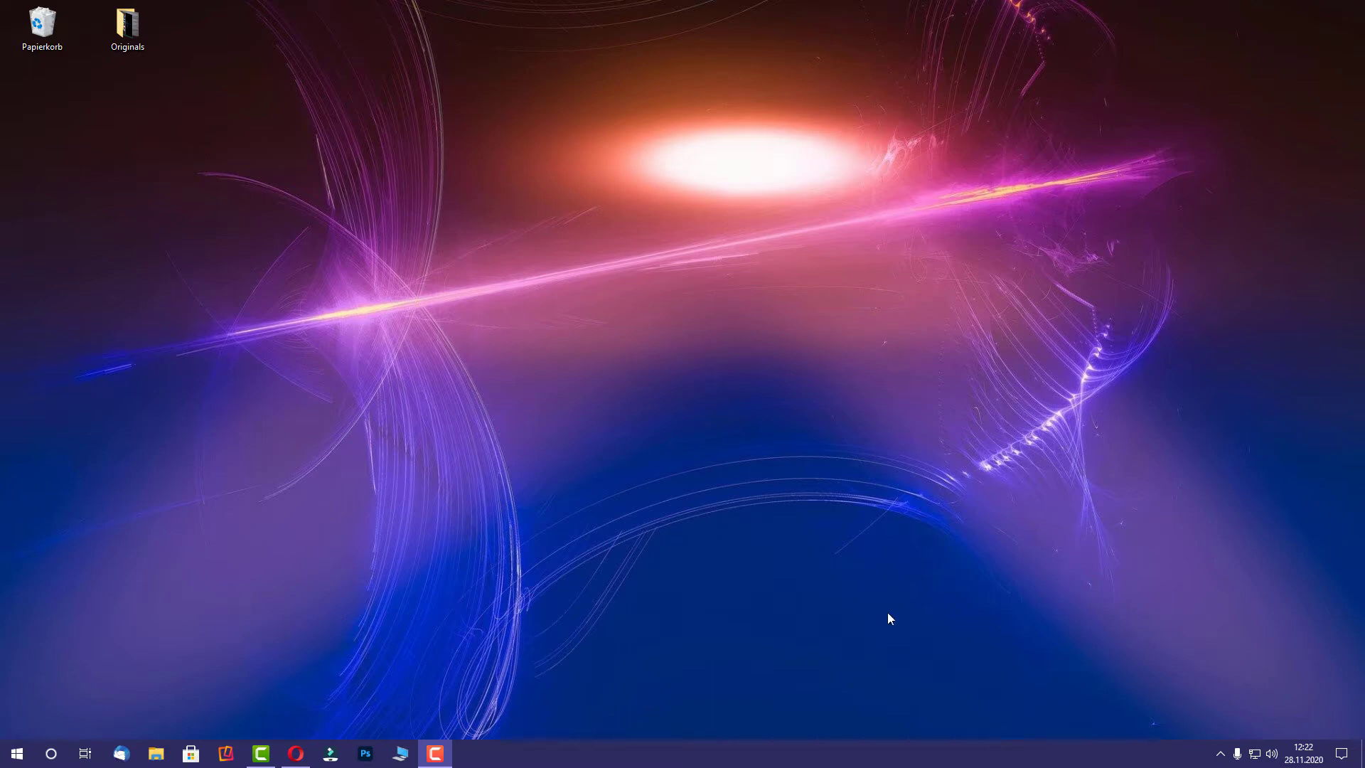
# Switch to the Opera browser, search Google for outlook.com and open the Outlook website.
pyautogui.click(296, 753)
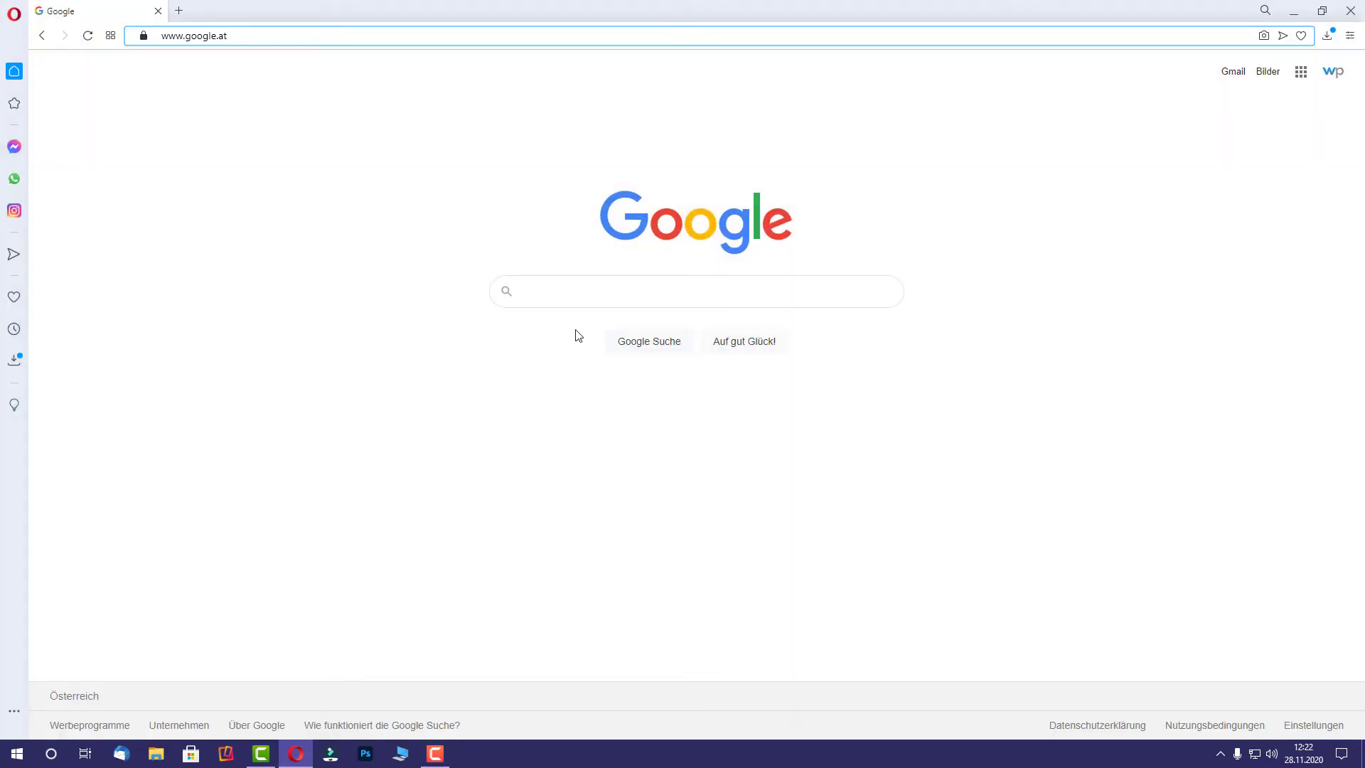
pyautogui.write('ou')
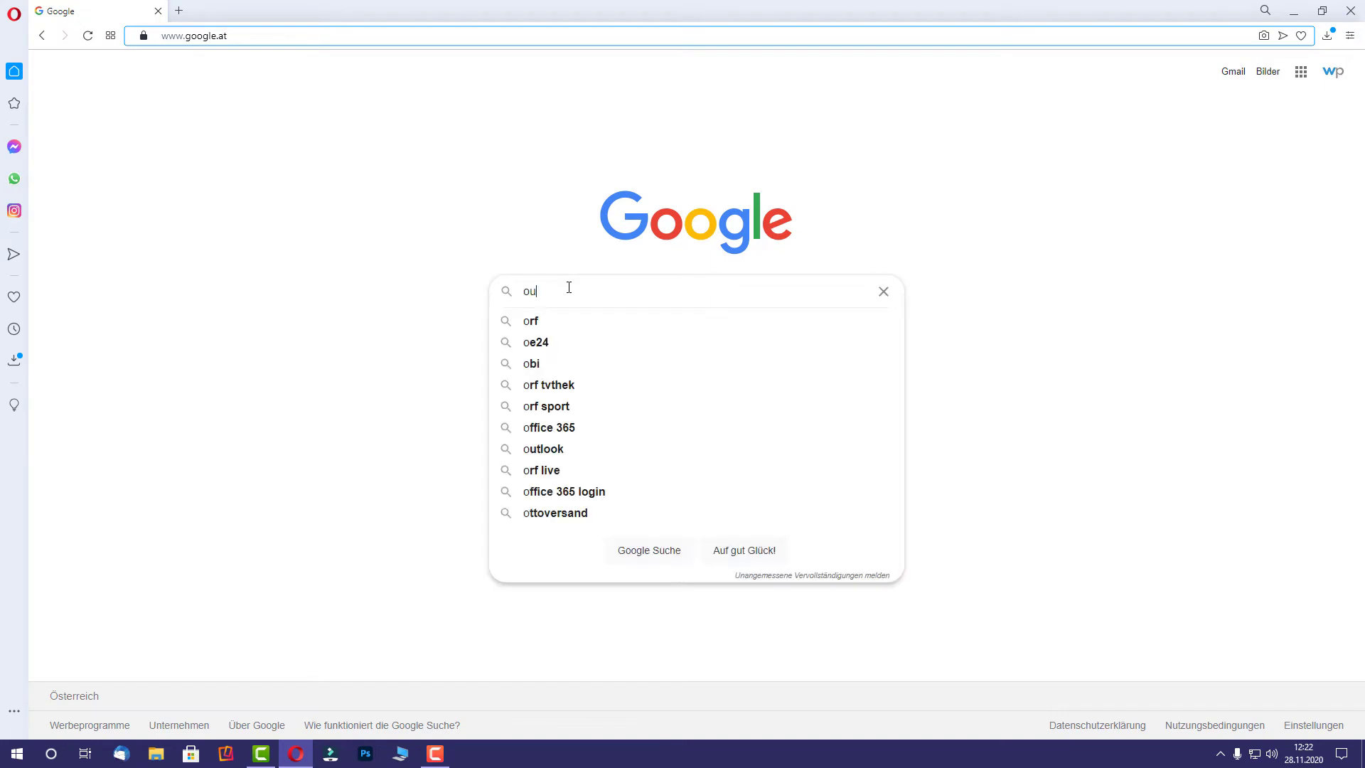
pyautogui.write('tlook.com')
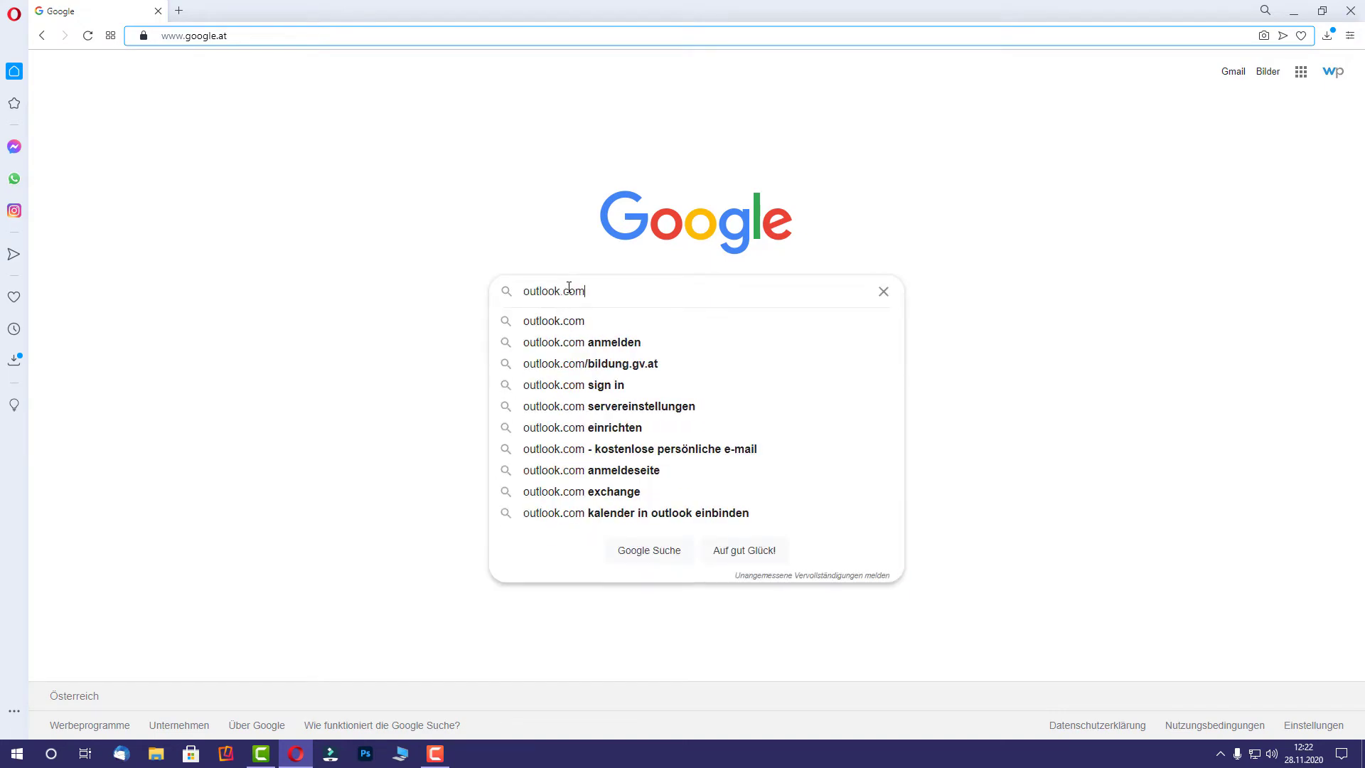
pyautogui.press('Return')
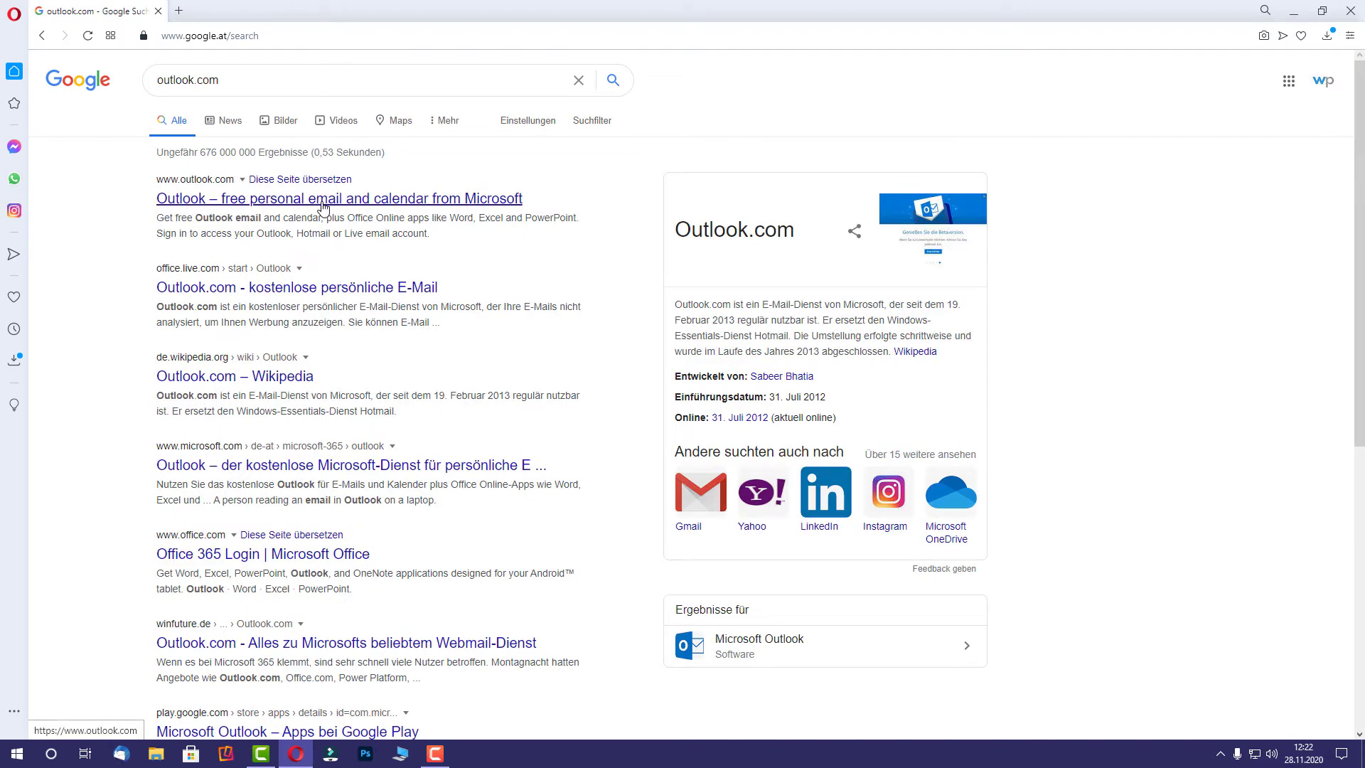
pyautogui.click(323, 203)
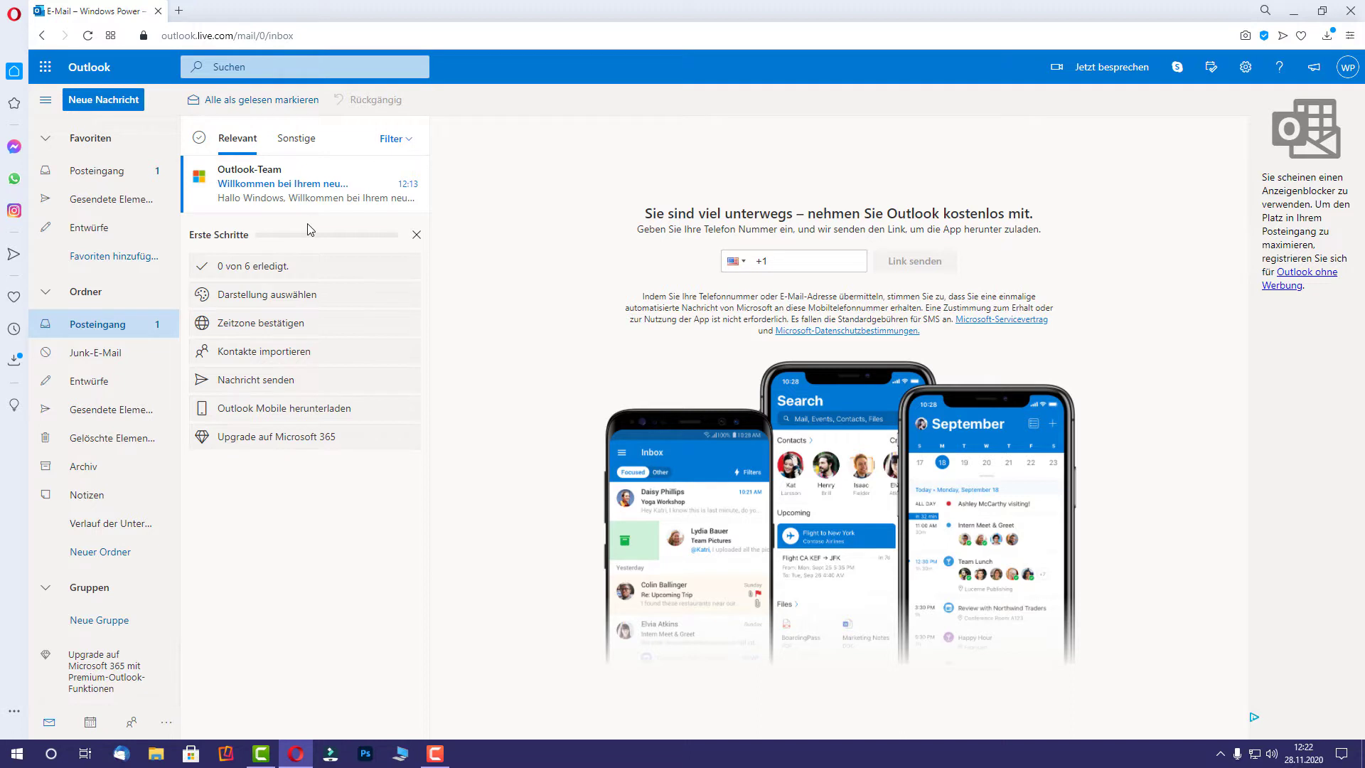
# Open Forms from the full list of Microsoft 365 apps and remove the WindowsPower form from the recently used list.
pyautogui.click(45, 71)
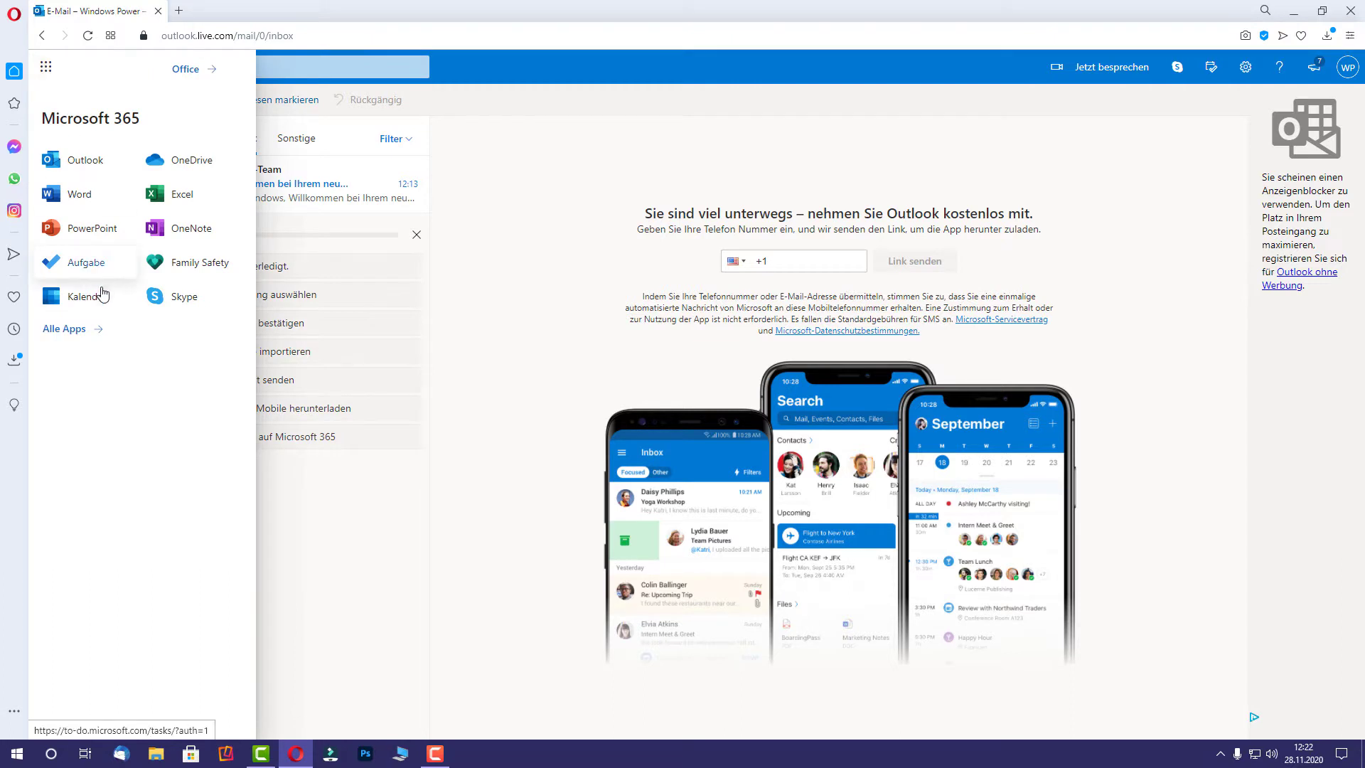
pyautogui.click(72, 331)
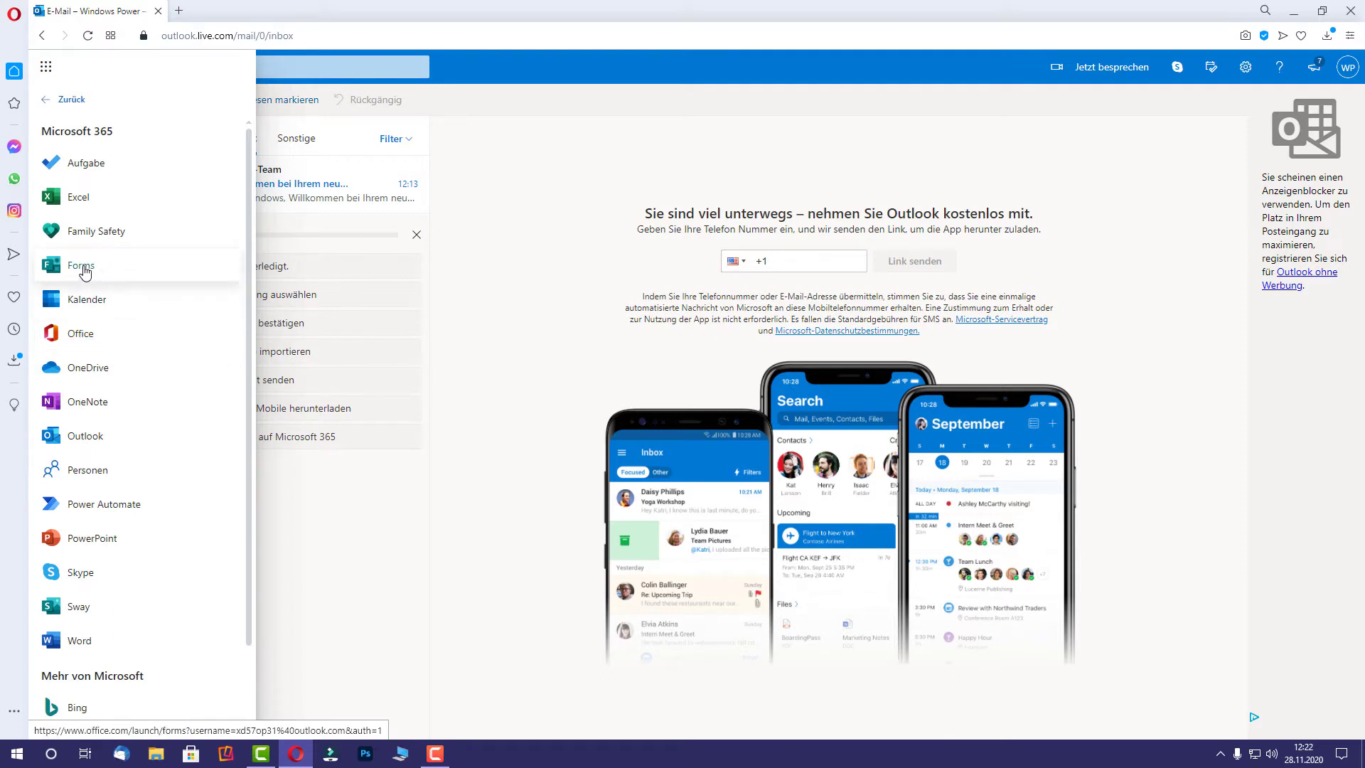
pyautogui.click(81, 266)
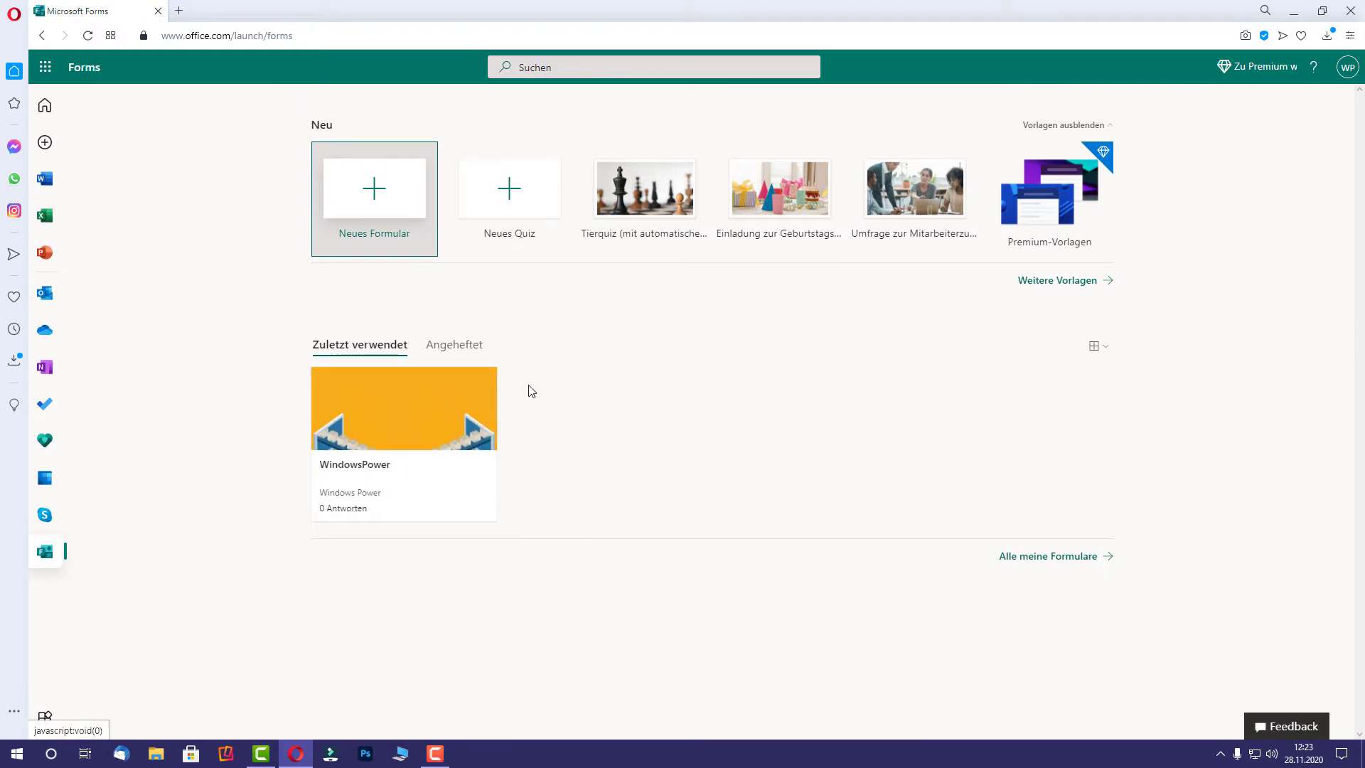
pyautogui.click(478, 399)
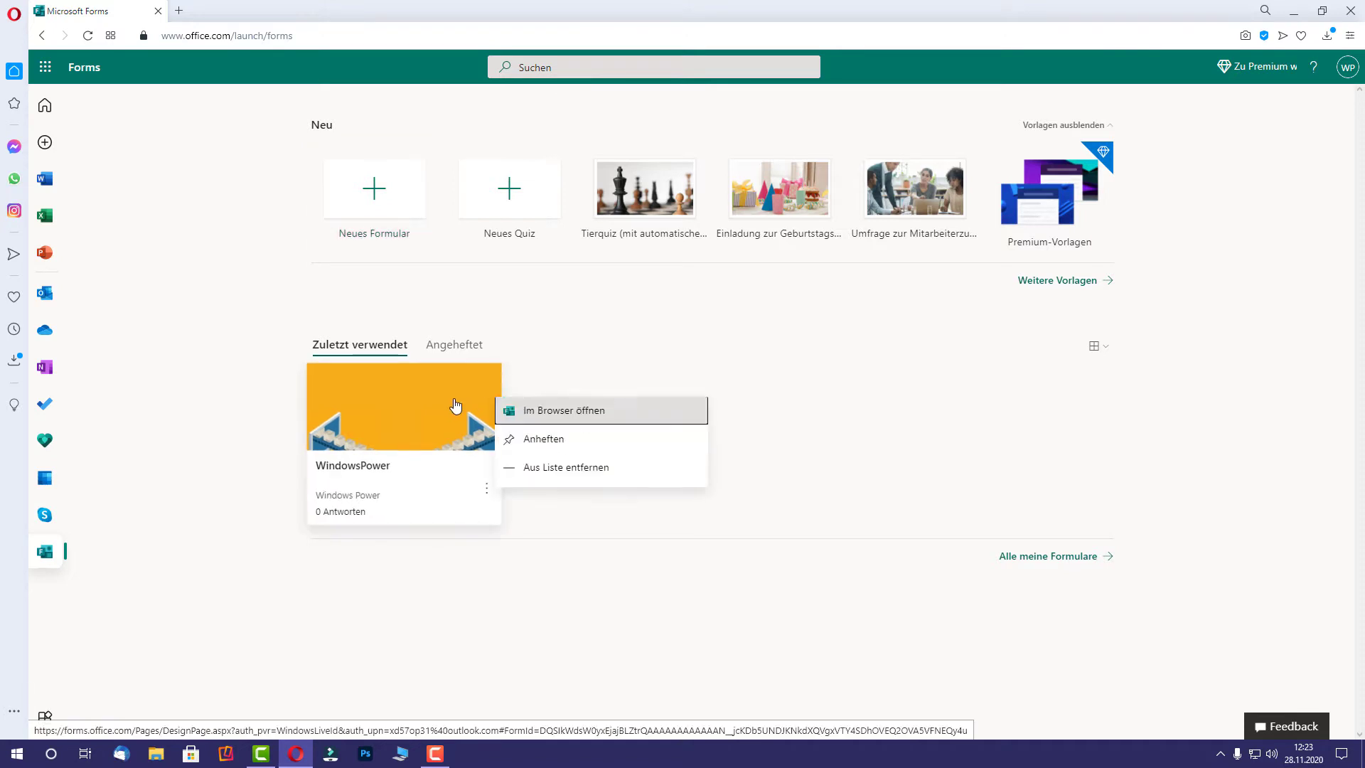
pyautogui.click(597, 474)
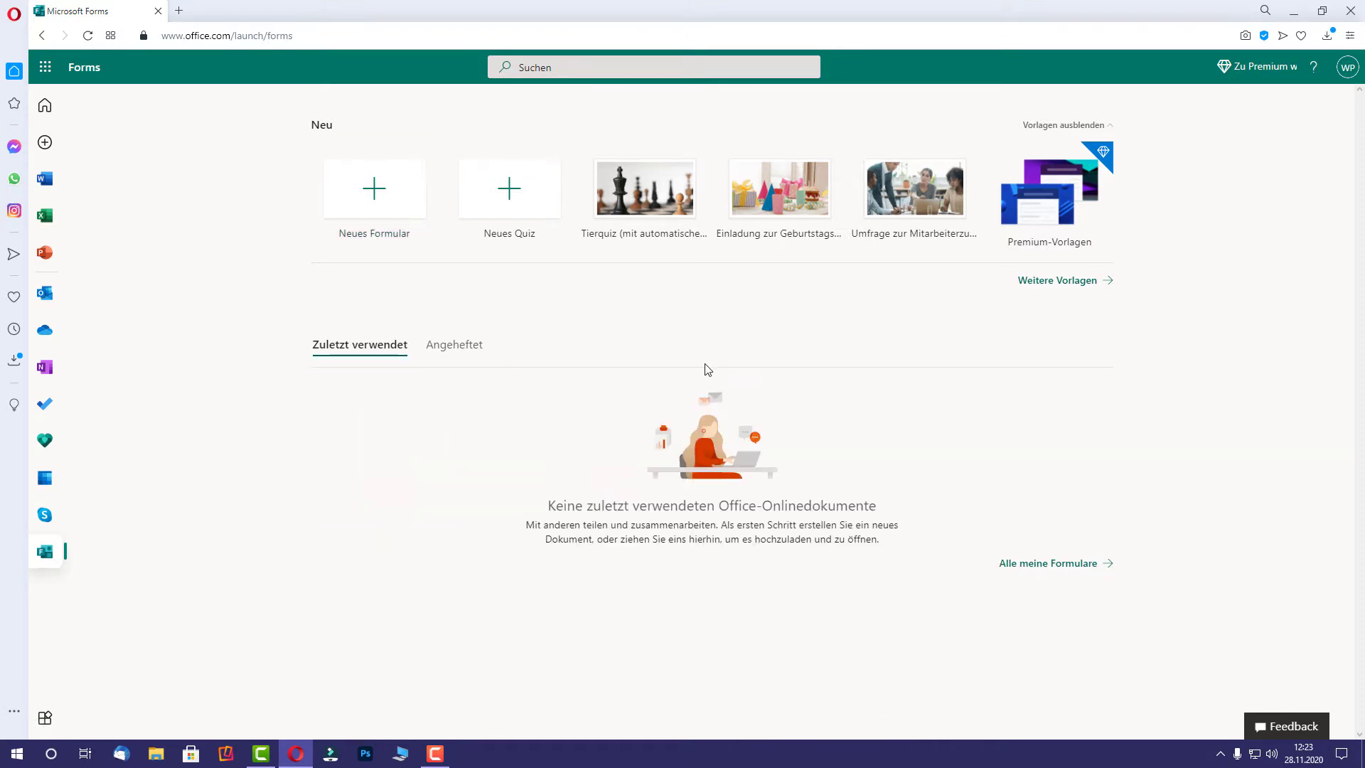
# Create a new quiz titled "WindowsPower Quiz" with the description "Hier kann jeder mitmachen".
pyautogui.click(503, 206)
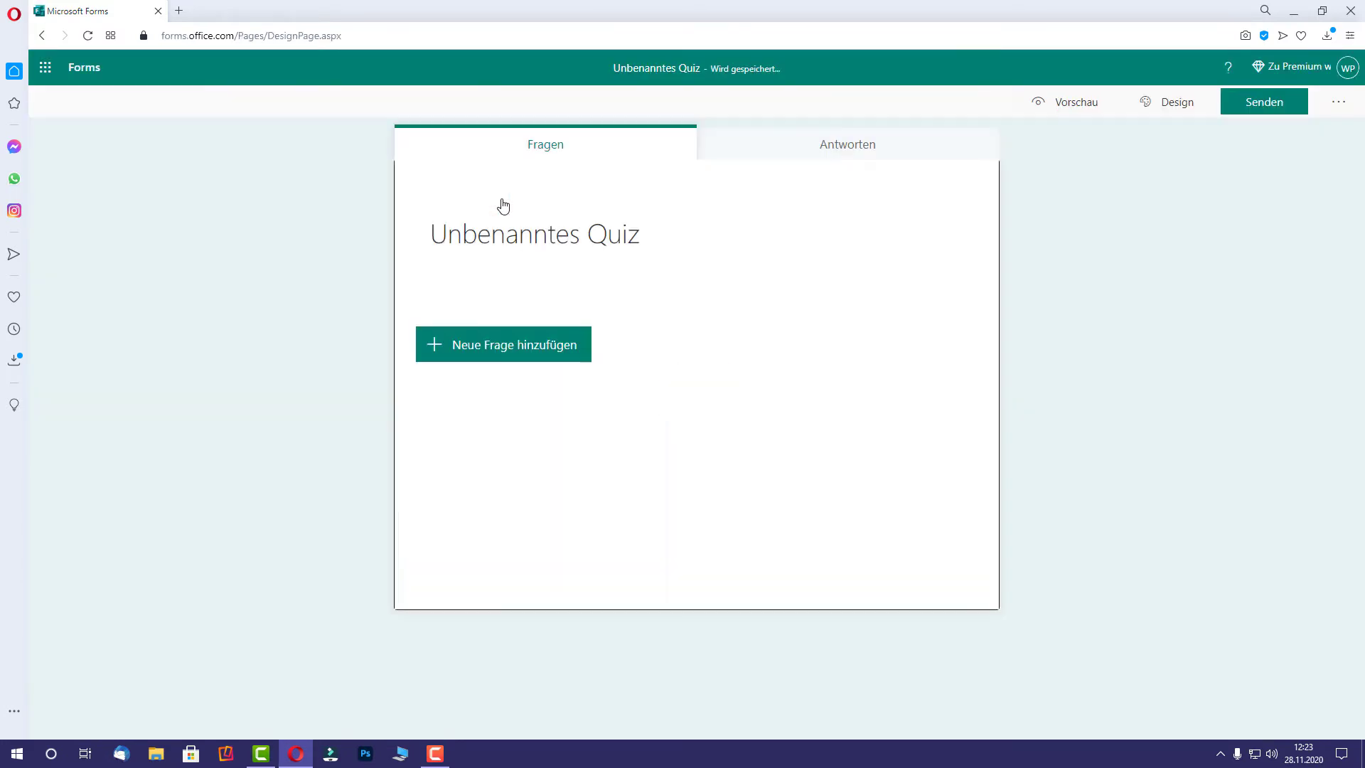
pyautogui.click(544, 241)
pyautogui.write('Wi')
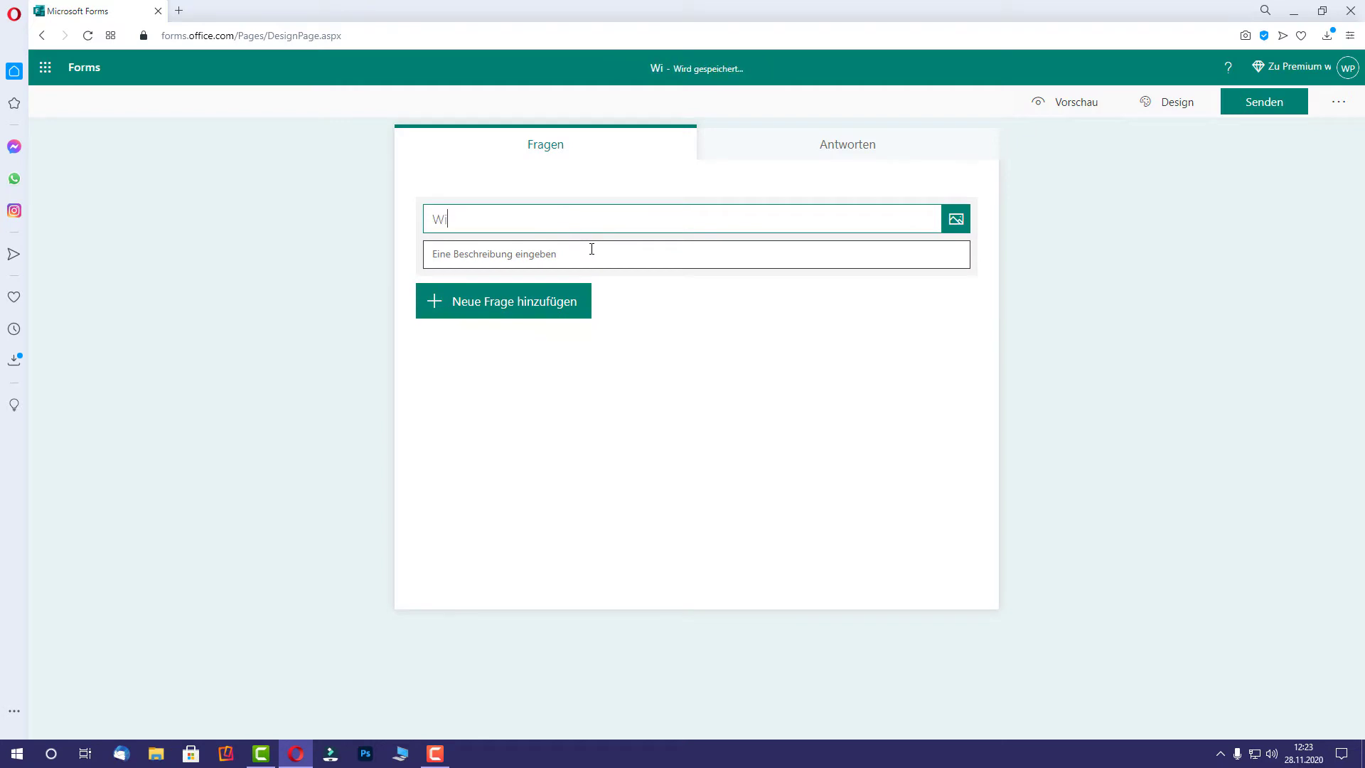
pyautogui.write('ndowsPo')
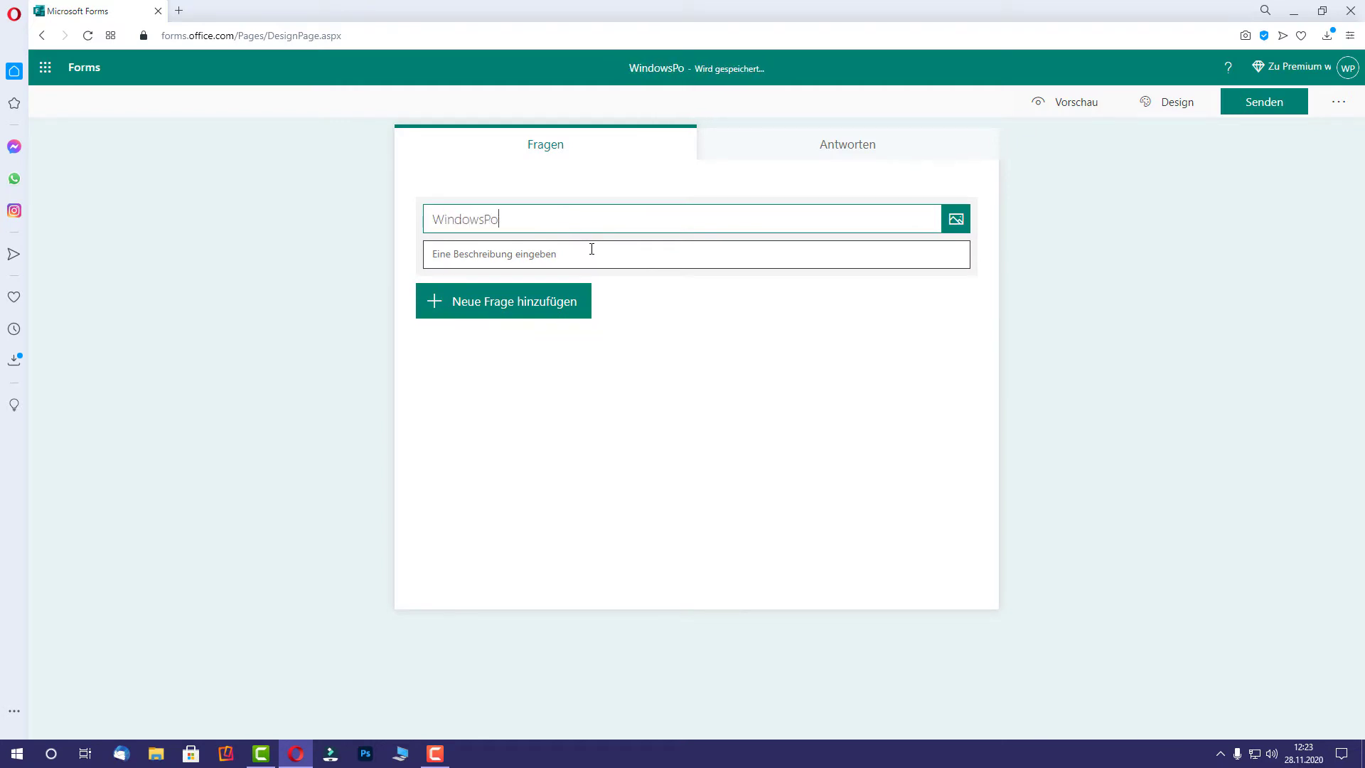
pyautogui.write('wer Quiz')
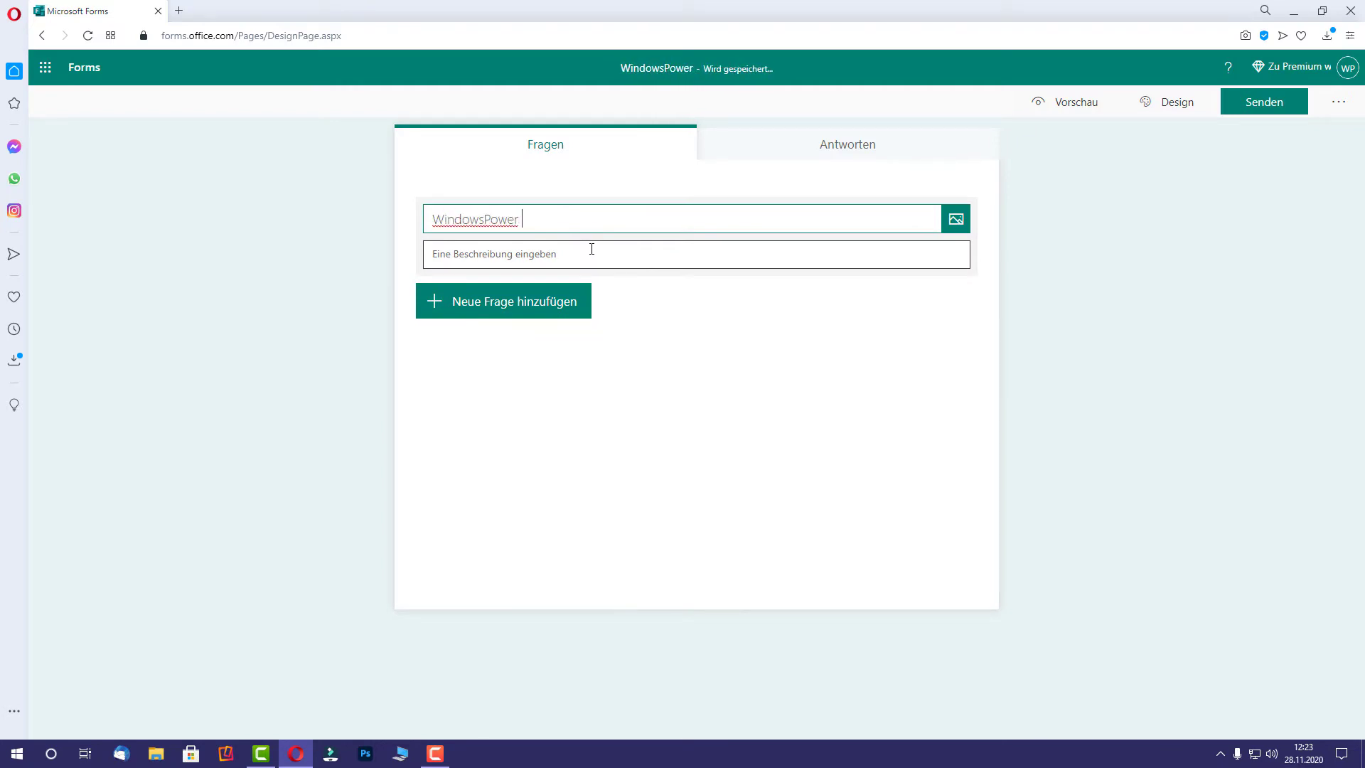
pyautogui.click(528, 257)
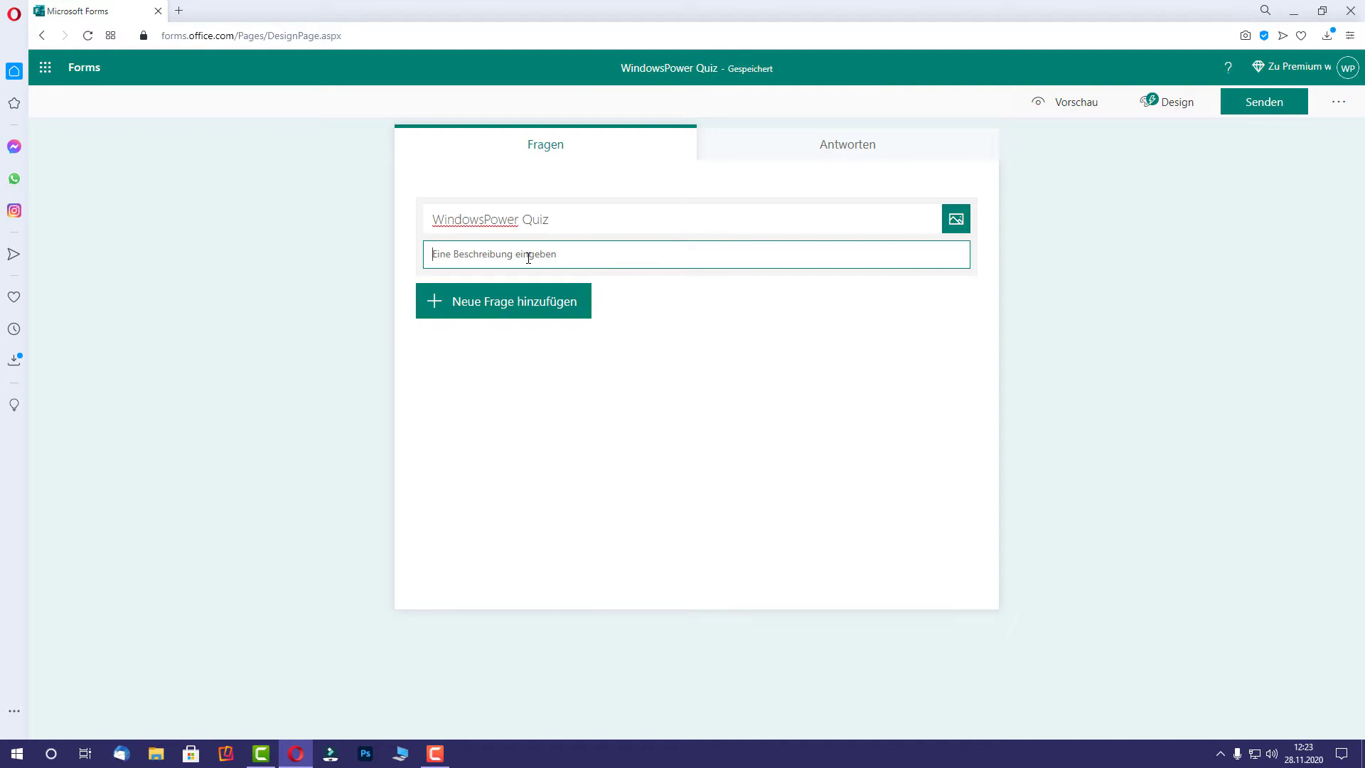
pyautogui.write('Hier kann jed')
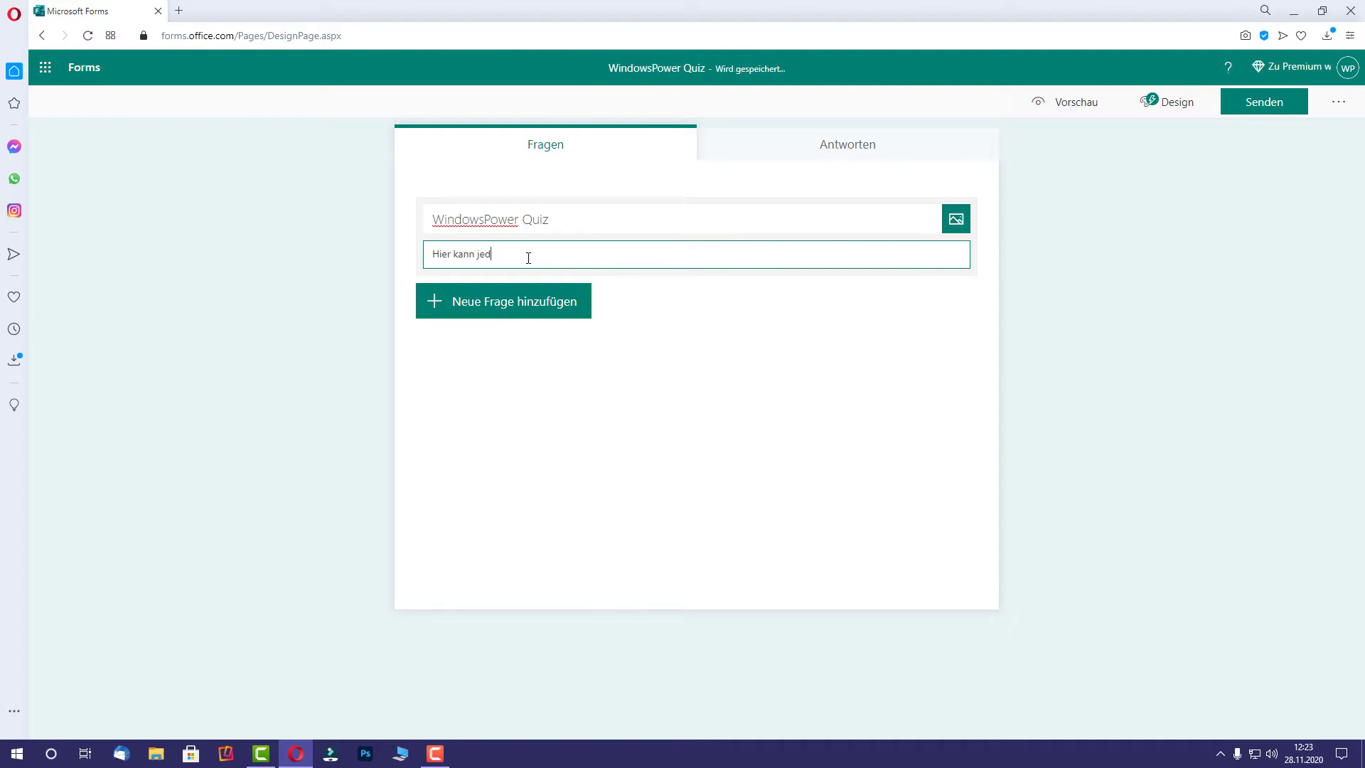
pyautogui.write('er mitmachen')
# Upload the image o6D5ue from the Downloads folder as the picture beside the quiz title.
pyautogui.click(956, 221)
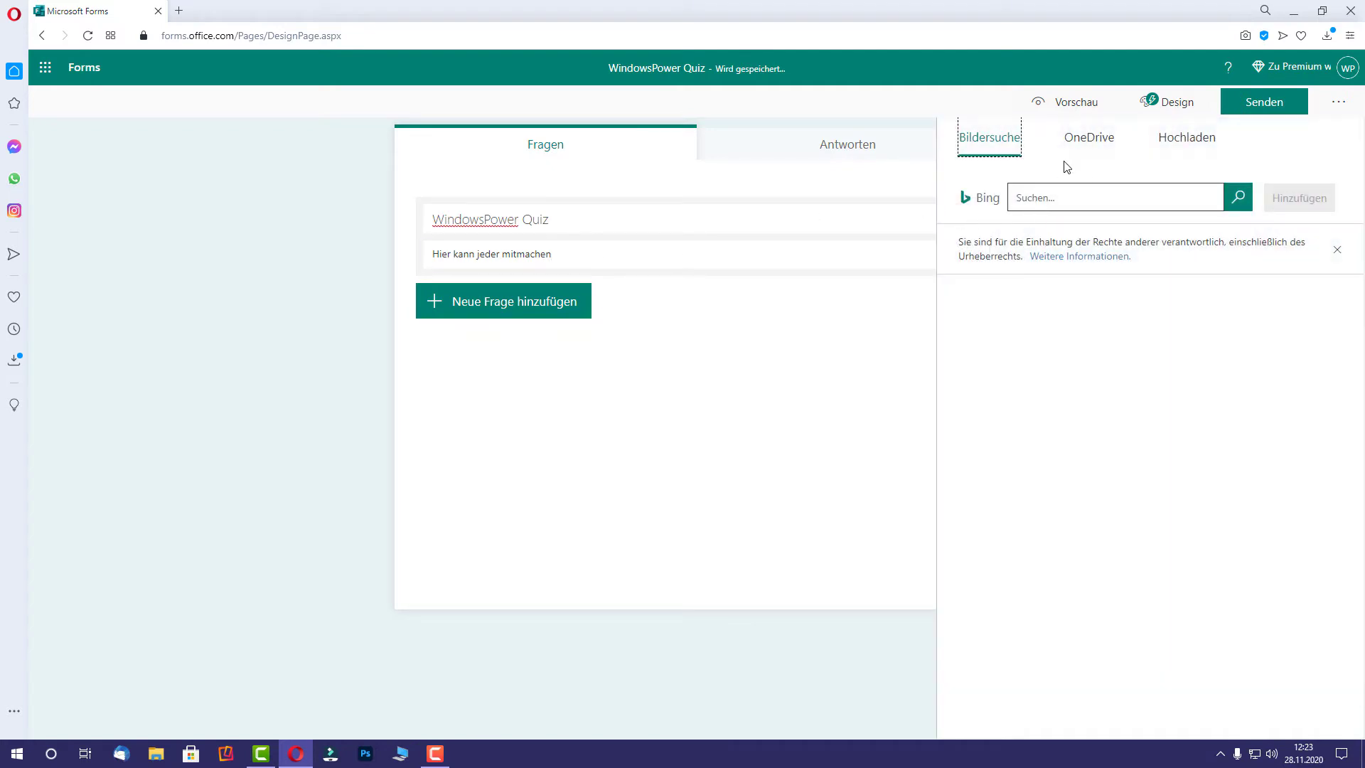
pyautogui.click(1182, 140)
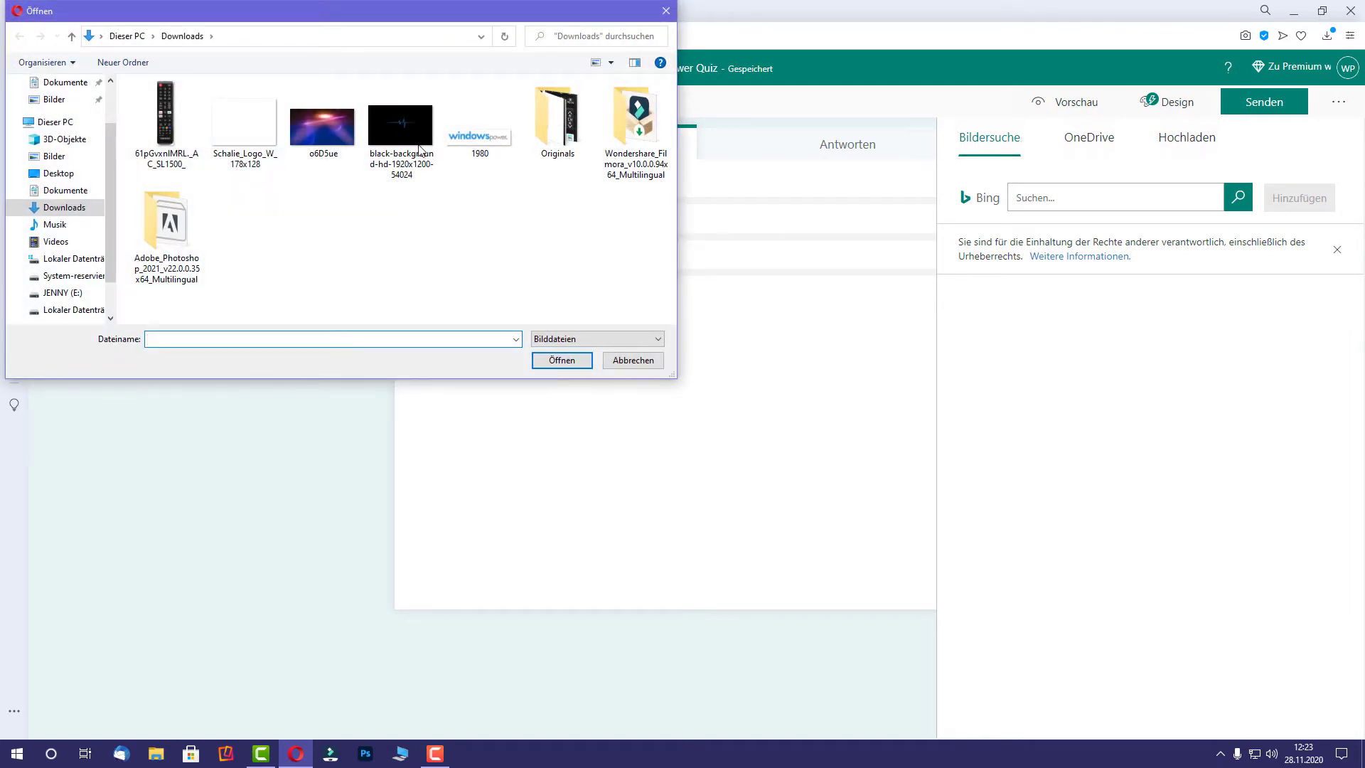
pyautogui.press('o')
pyautogui.click(562, 359)
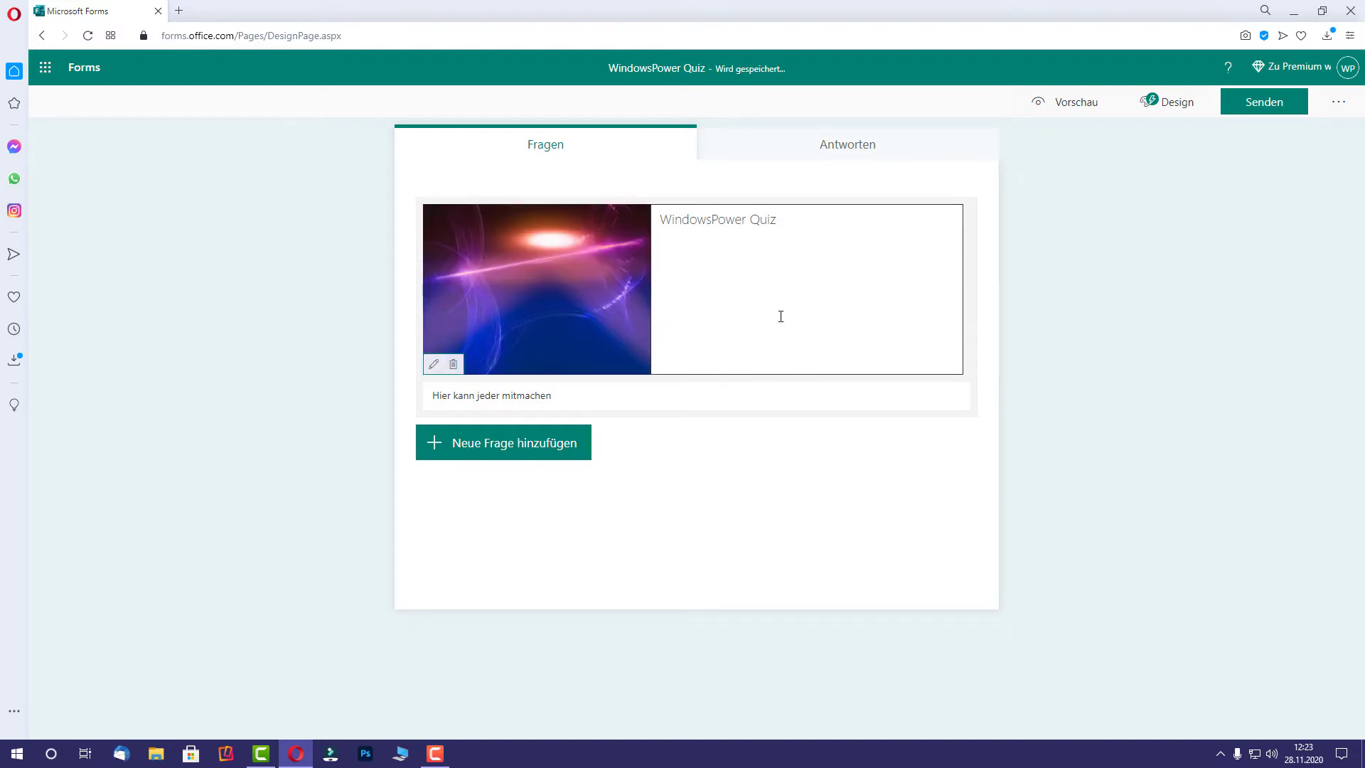
# Add a text question to the quiz reading "Wer ist der Präseident der USA?".
pyautogui.click(503, 445)
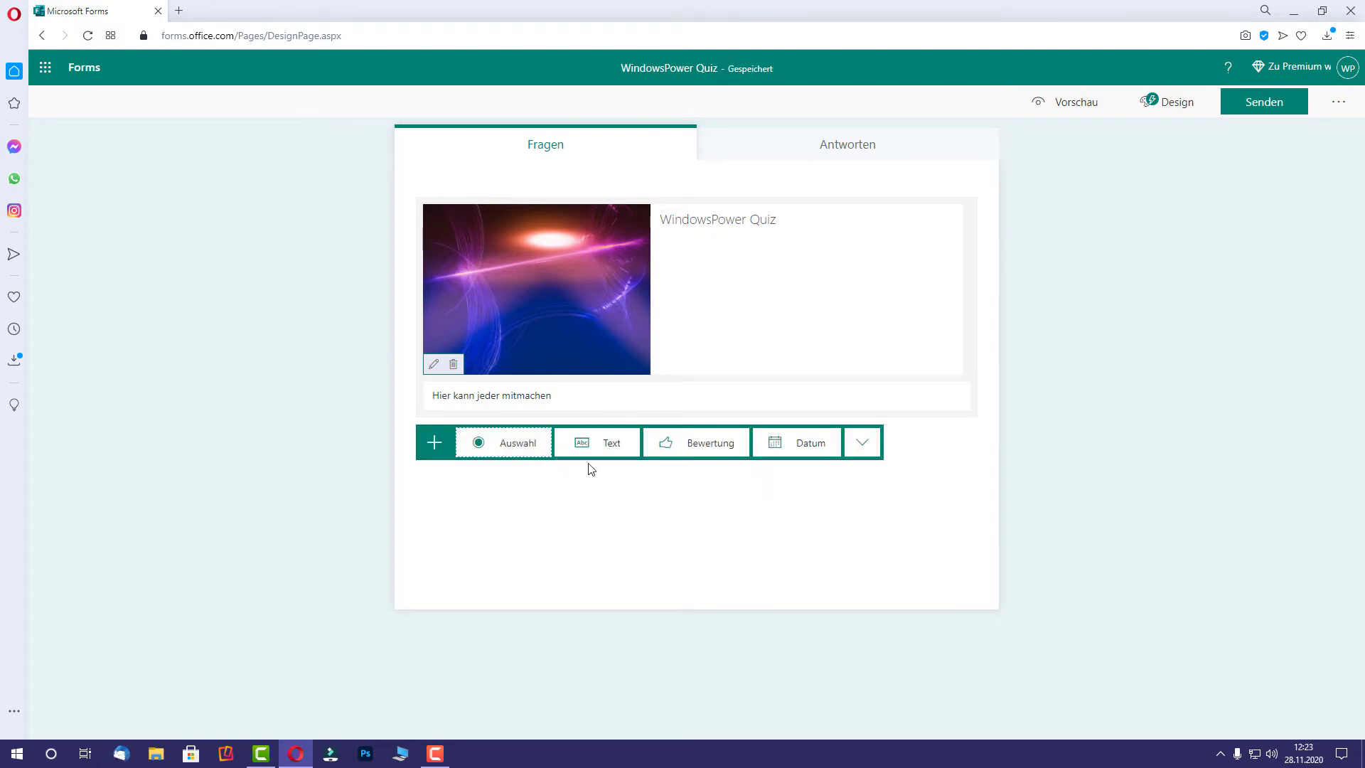
pyautogui.click(615, 441)
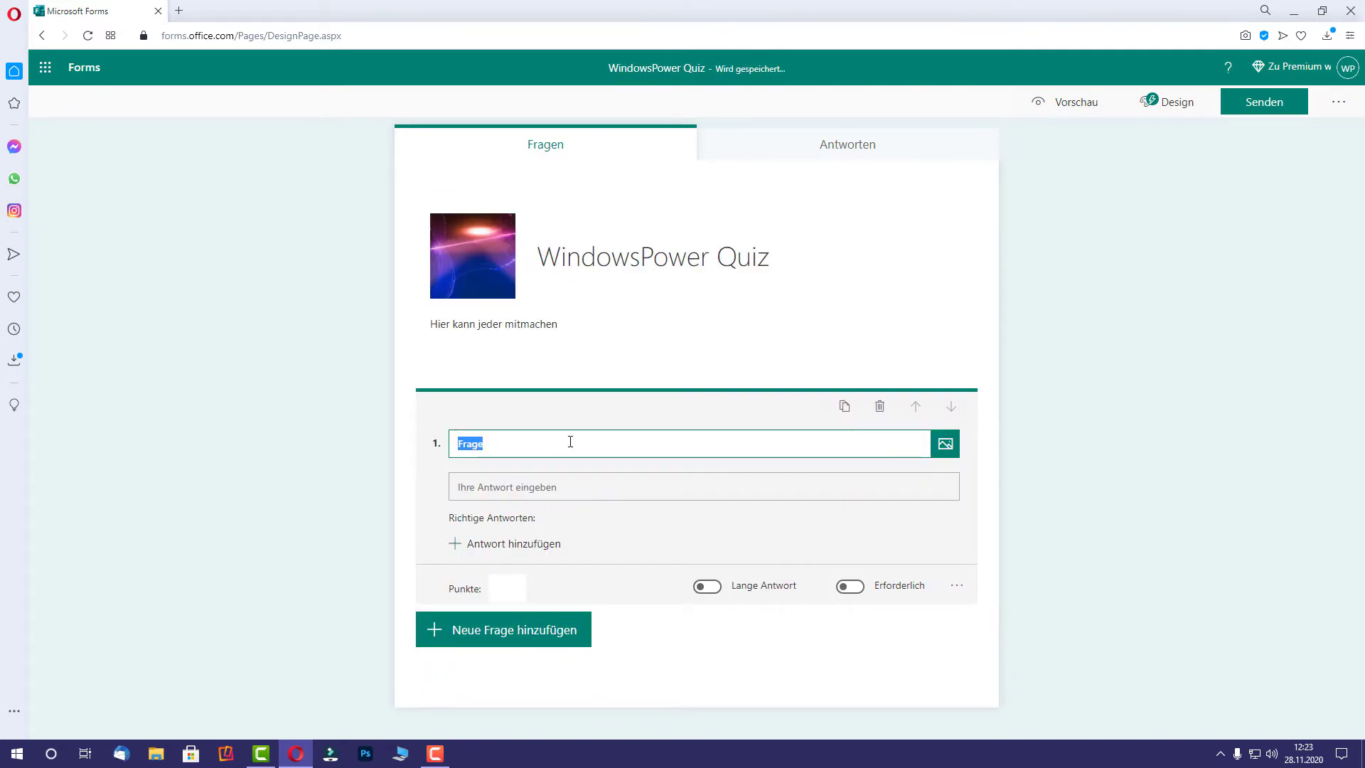
pyautogui.write('Wer ist der Präseident der USA?')
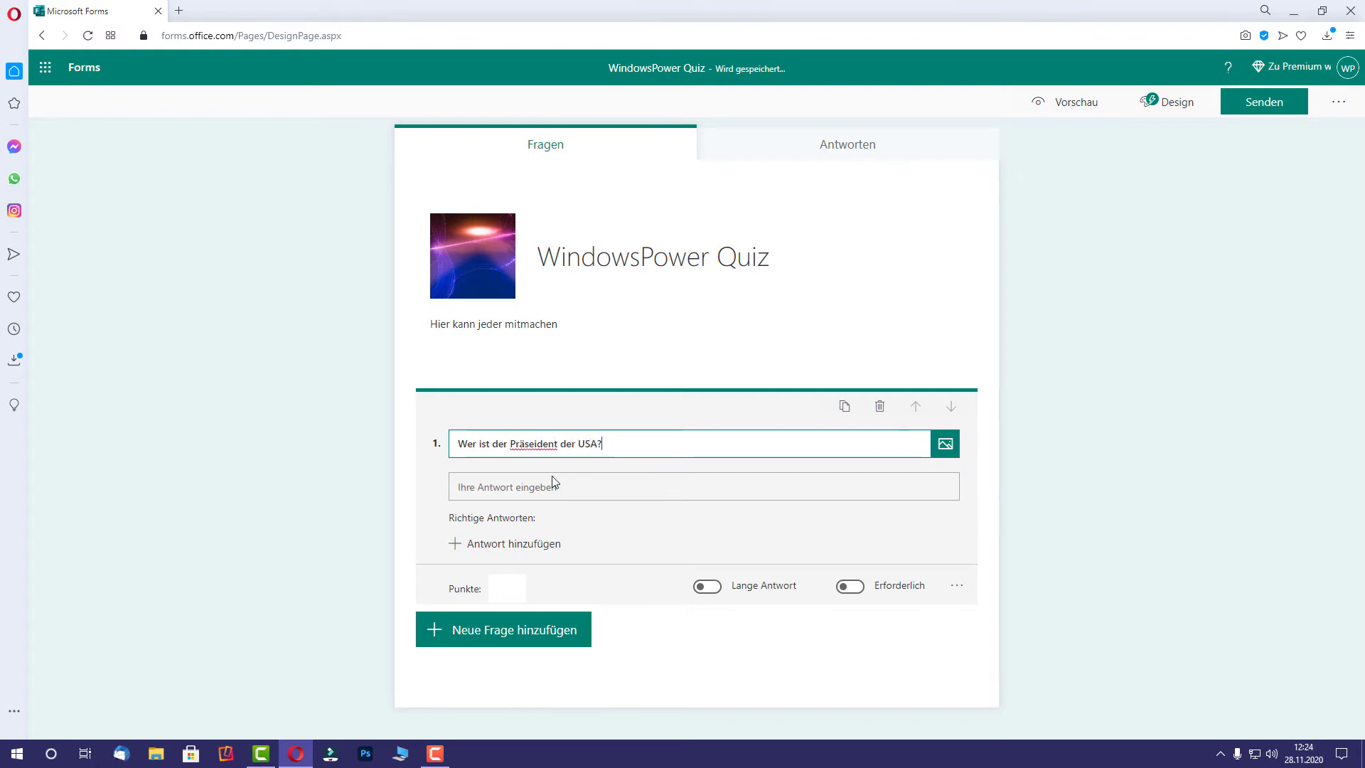
# Enter "Trump" as a correct answer for question 1 and set its points to 5.
pyautogui.click(493, 545)
pyautogui.write('Tr')
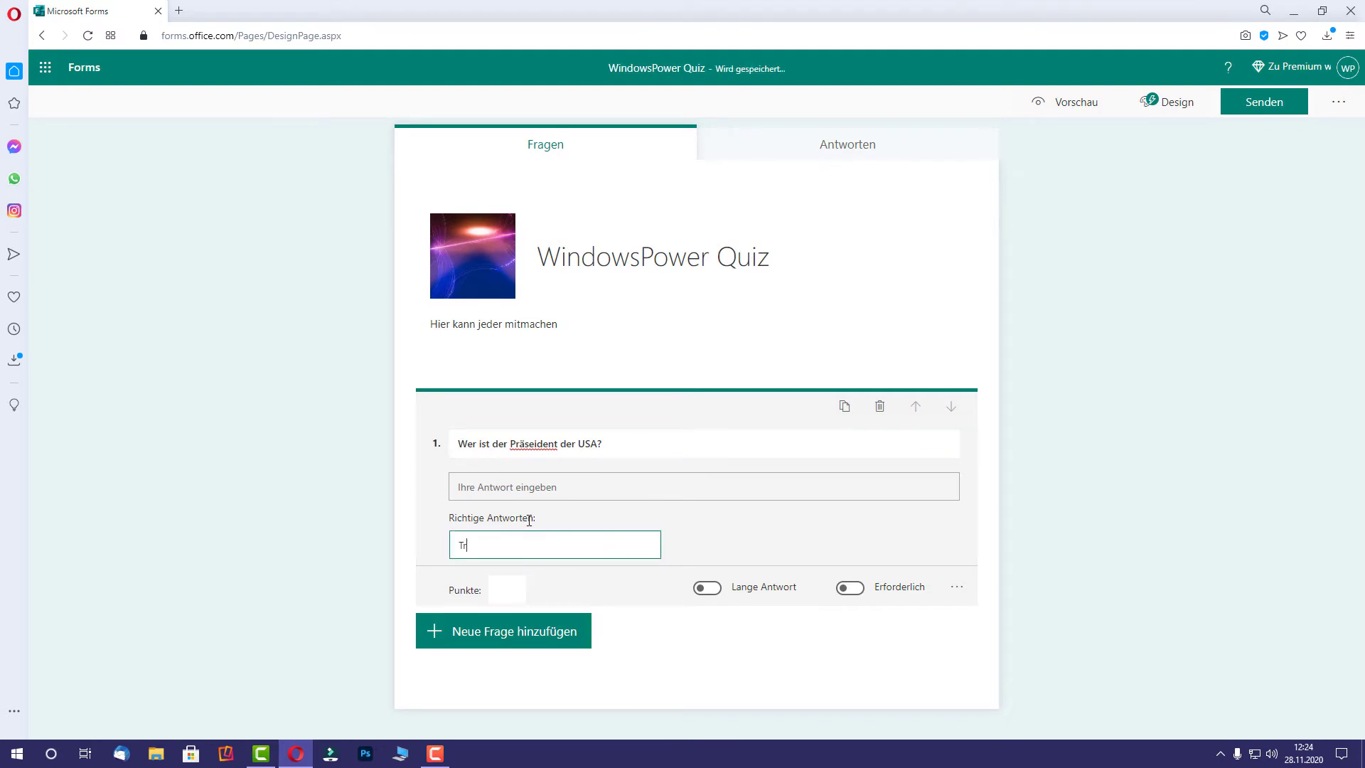
pyautogui.write('ump')
pyautogui.click(506, 584)
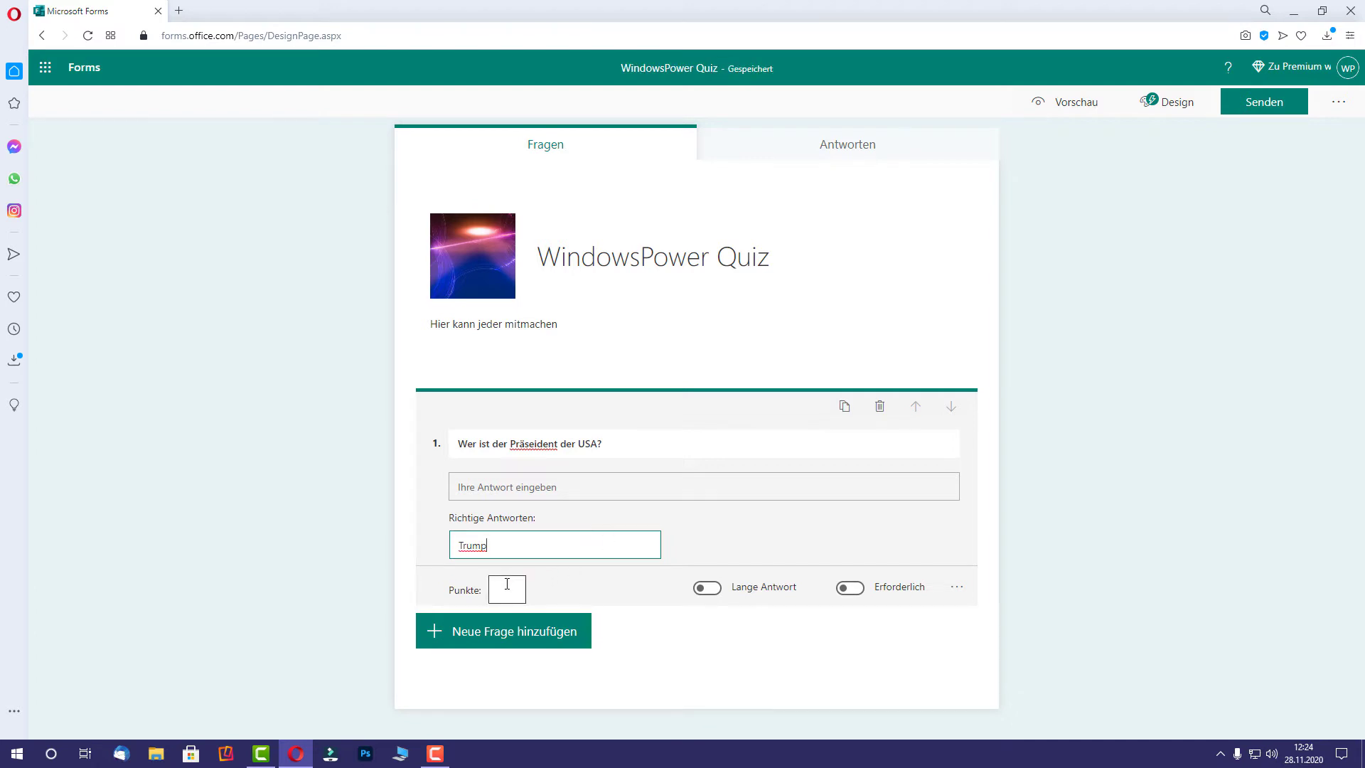
pyautogui.write('5')
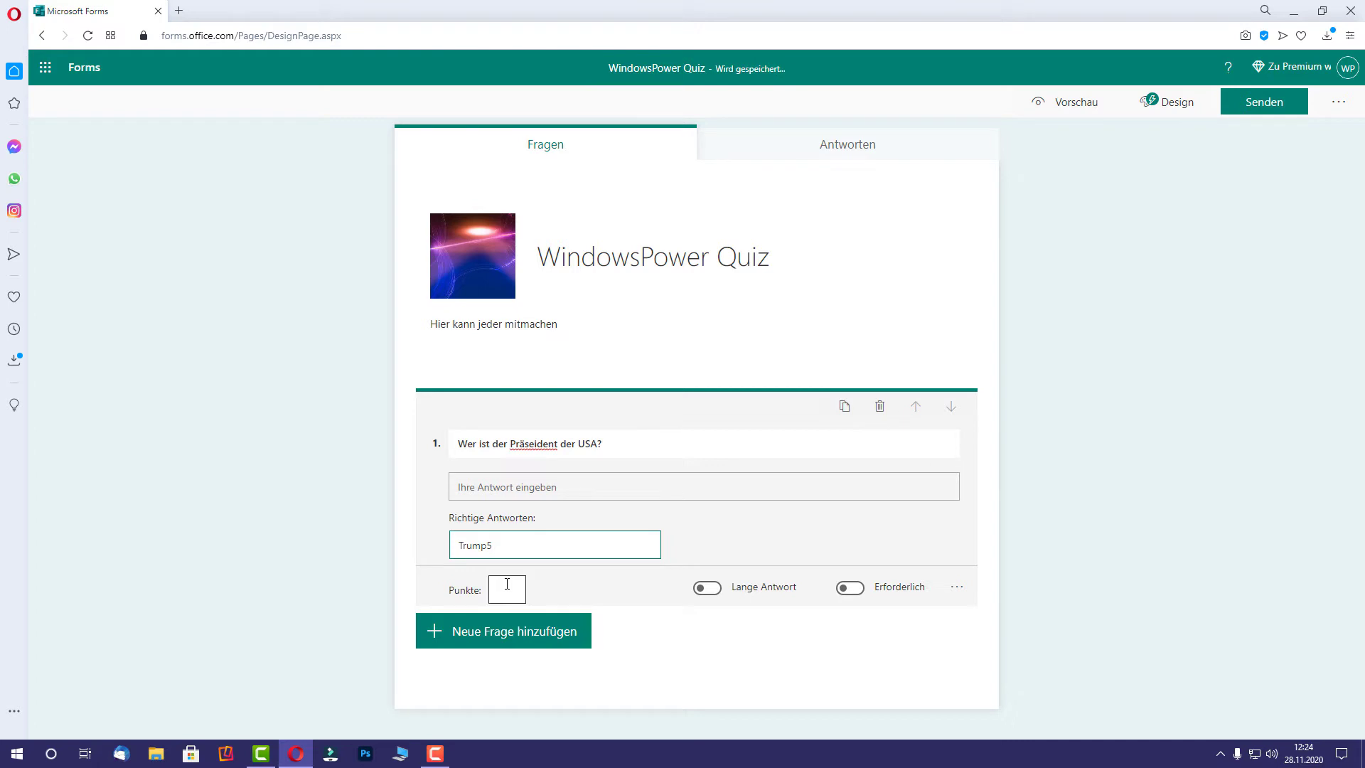
pyautogui.press('BackSpace')
pyautogui.click(504, 589)
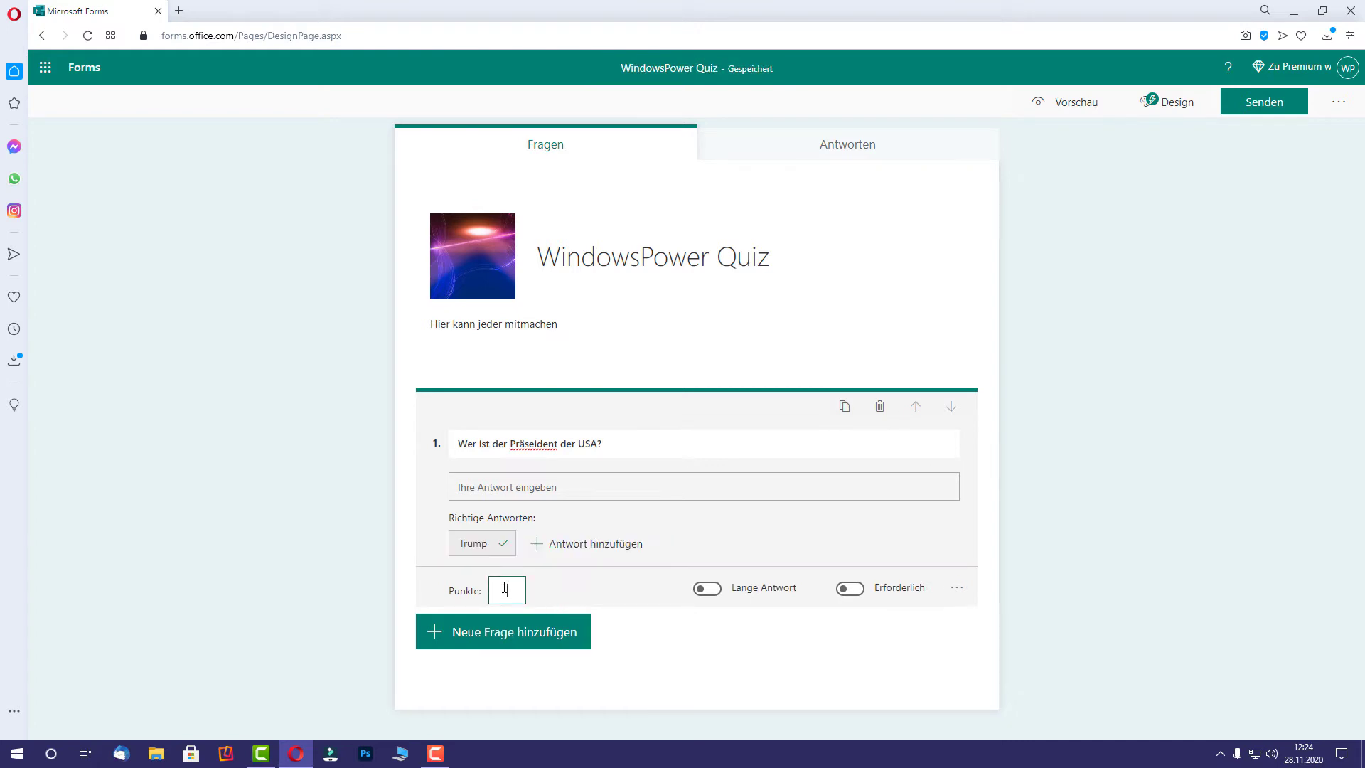
pyautogui.write('5')
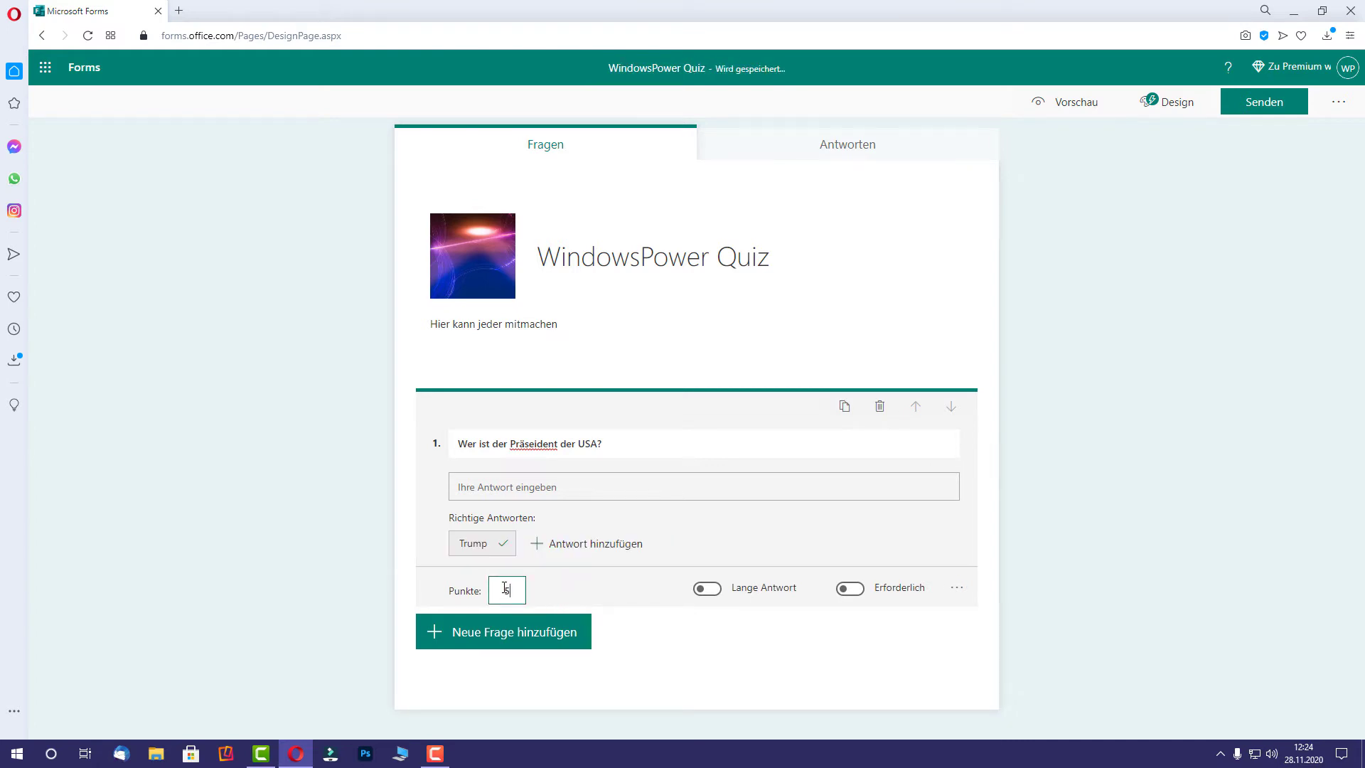
# Correct the misspelled word in question 1 so it reads "Wer ist der Präsident der USA?".
pyautogui.click(591, 545)
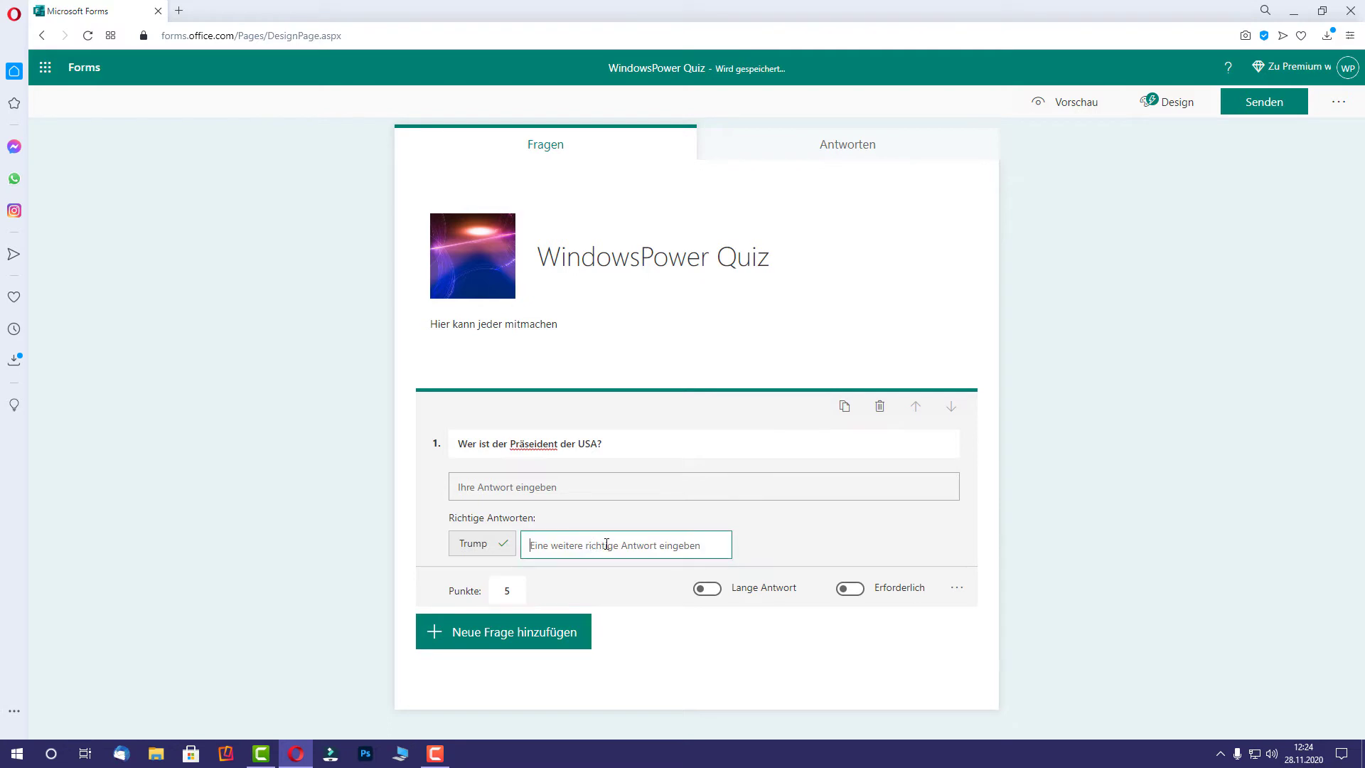
pyautogui.click(536, 446)
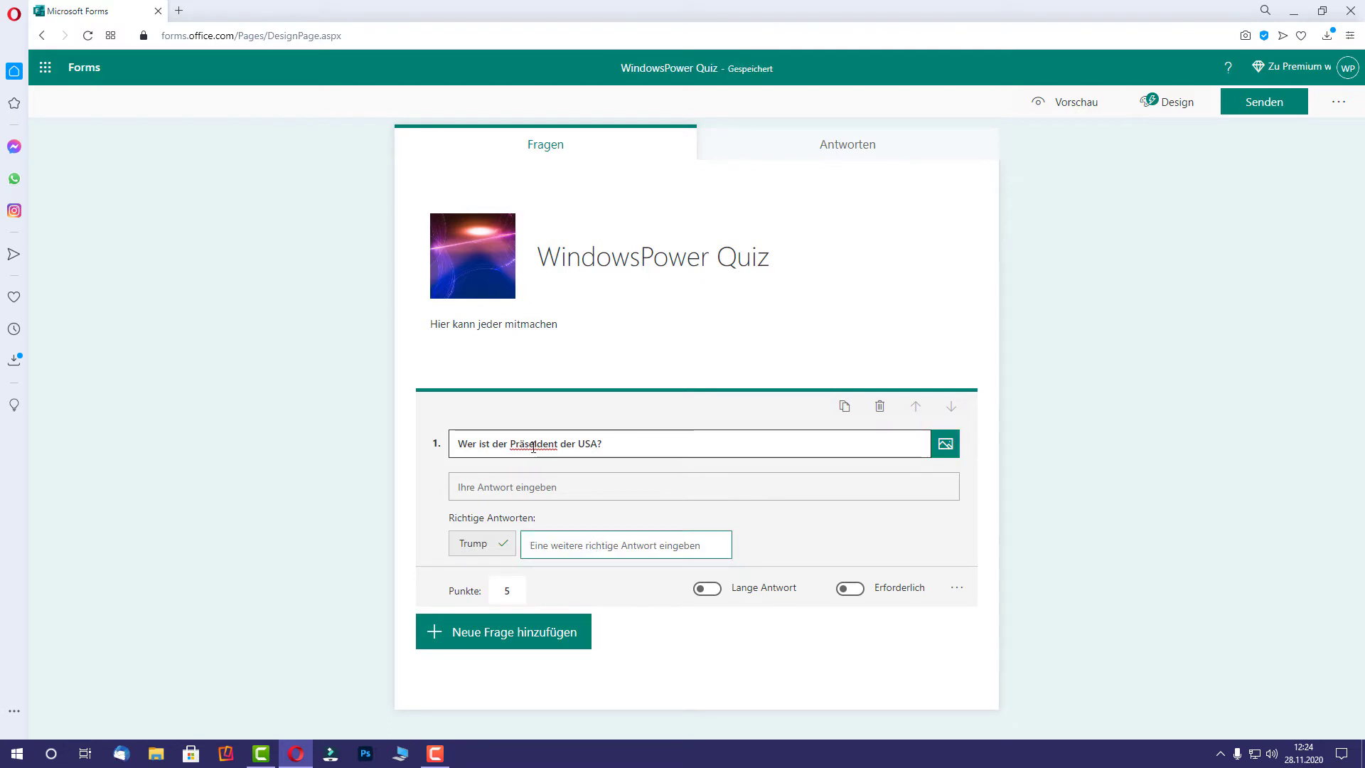
pyautogui.hotkey('ctrl', 'a')
pyautogui.click(540, 443)
pyautogui.press('BackSpace')
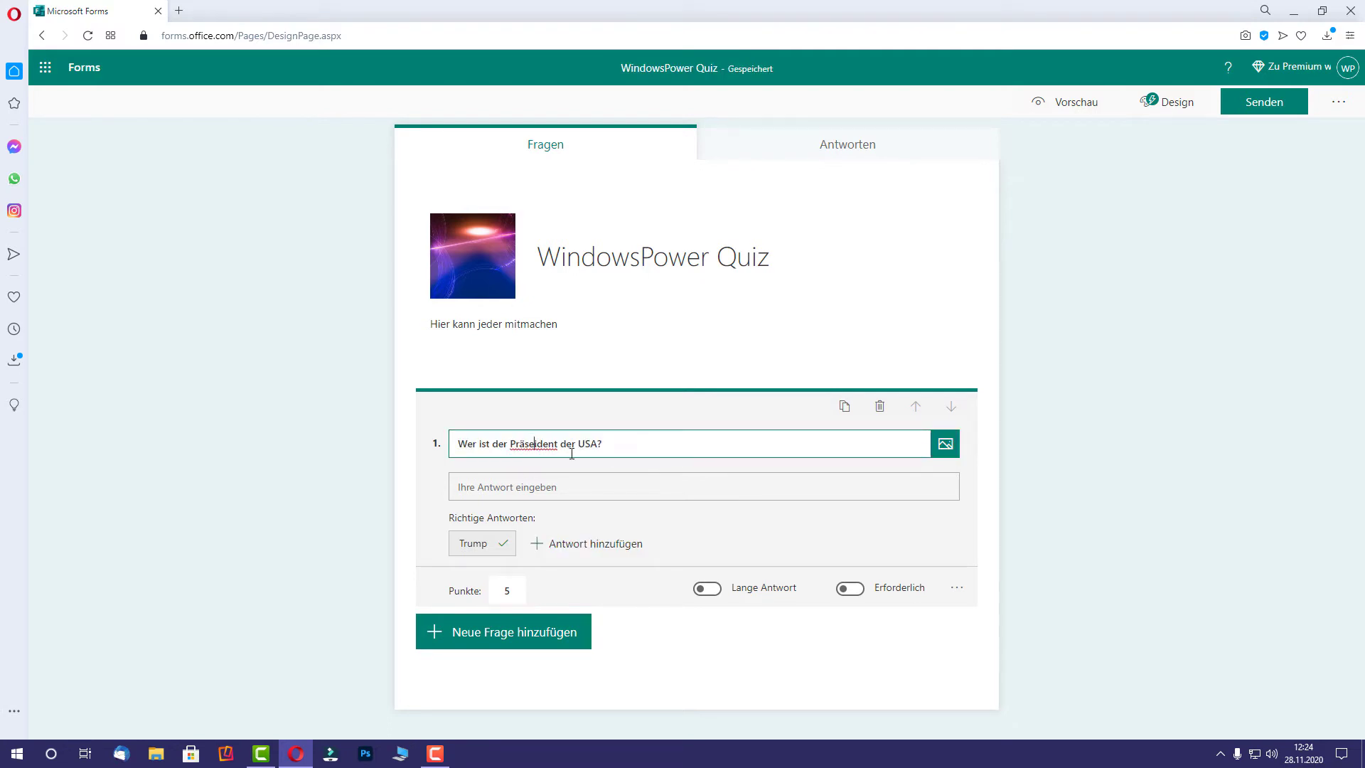
# Add "Kennedy" and "Van Damme" as further correct answers for question 1.
pyautogui.click(561, 542)
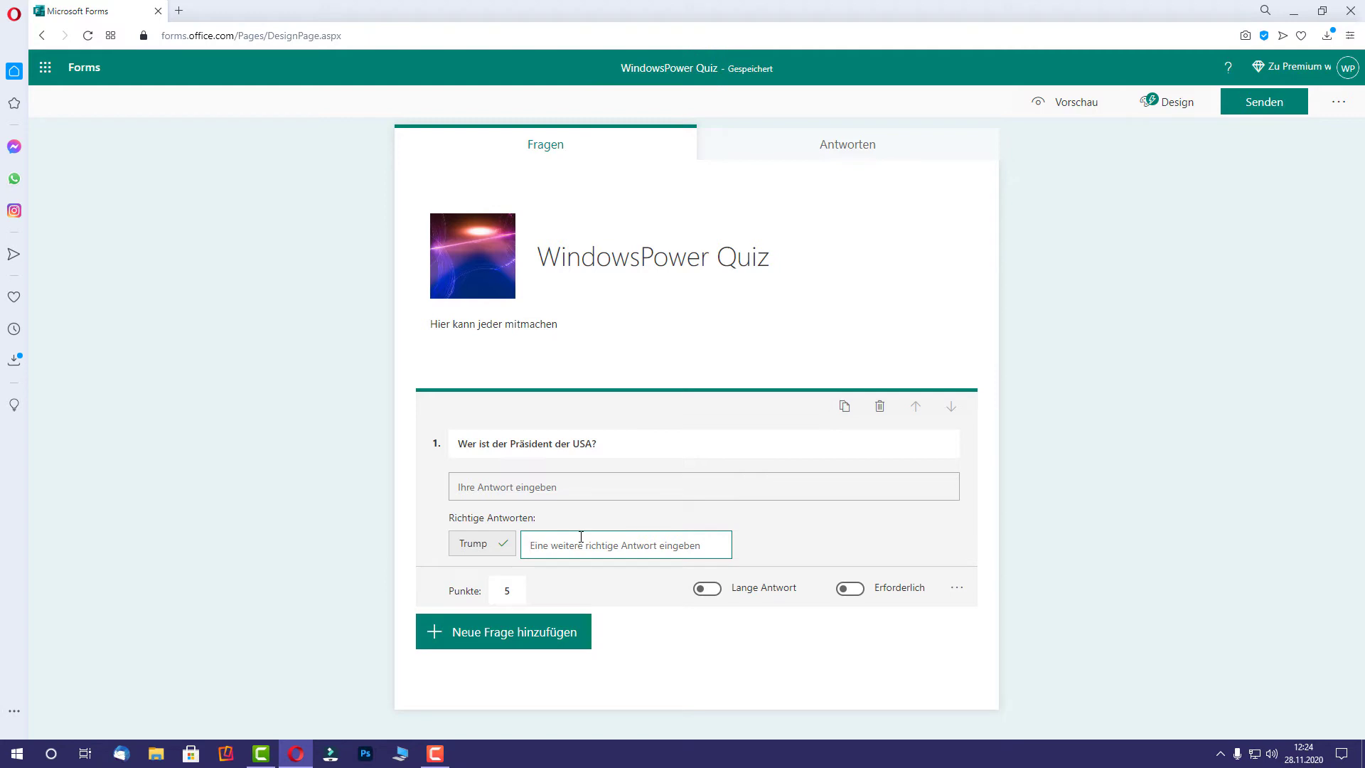
pyautogui.write('Kenne')
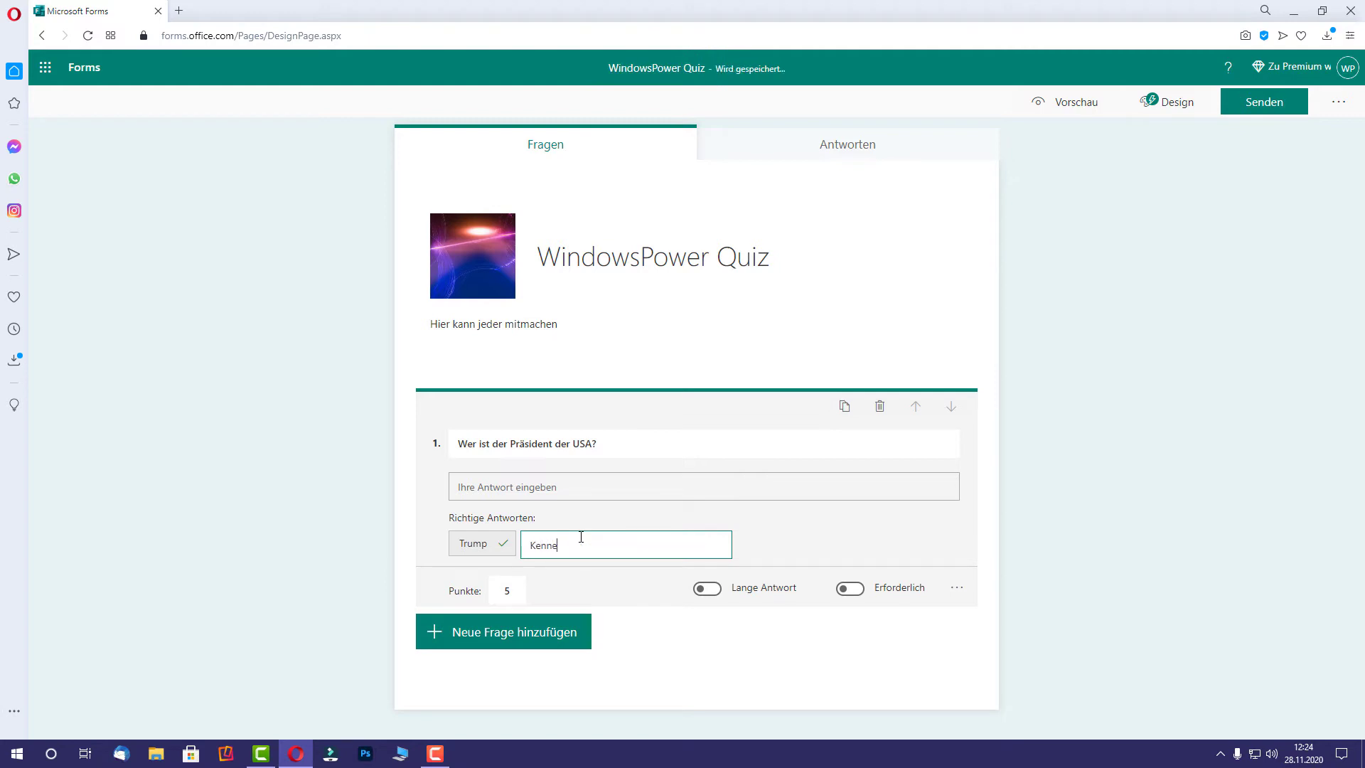
pyautogui.write('dy')
pyautogui.click(682, 563)
pyautogui.click(652, 552)
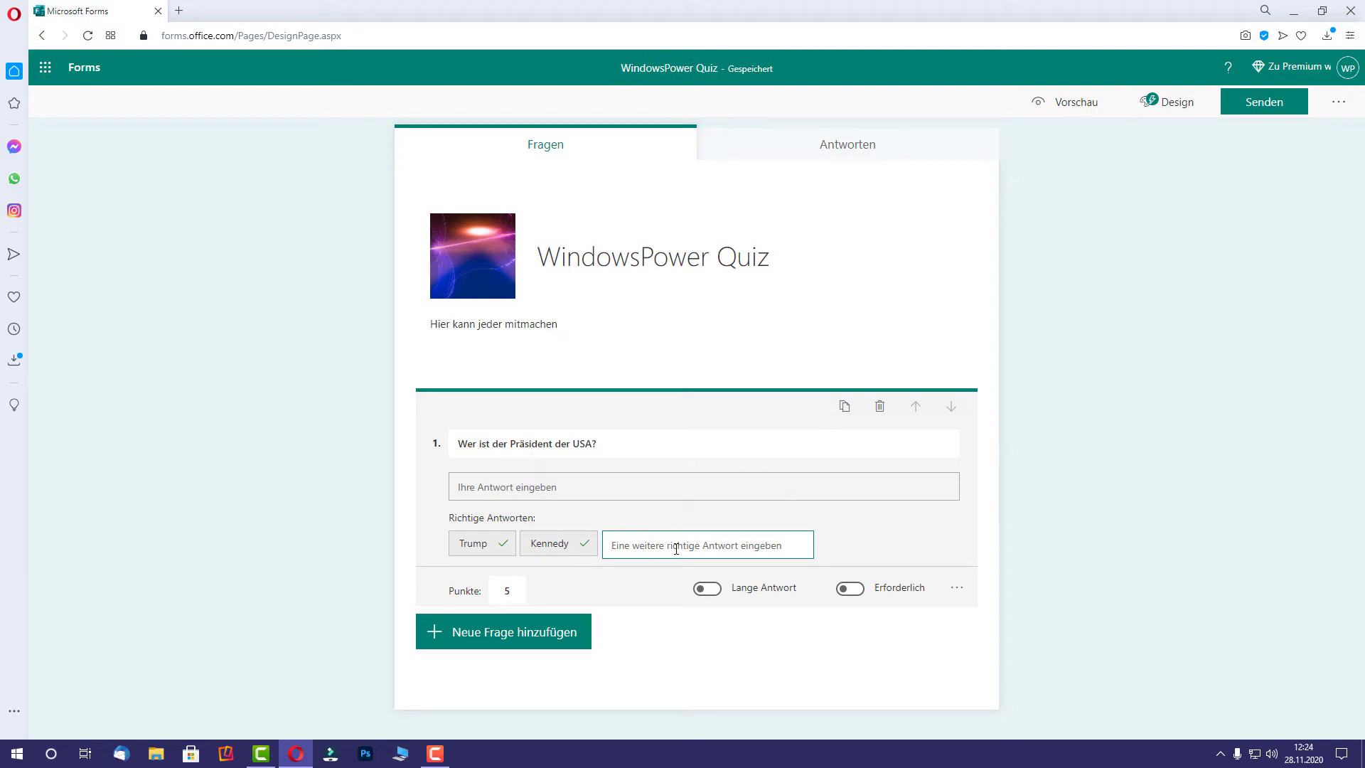
pyautogui.write('Van Damme')
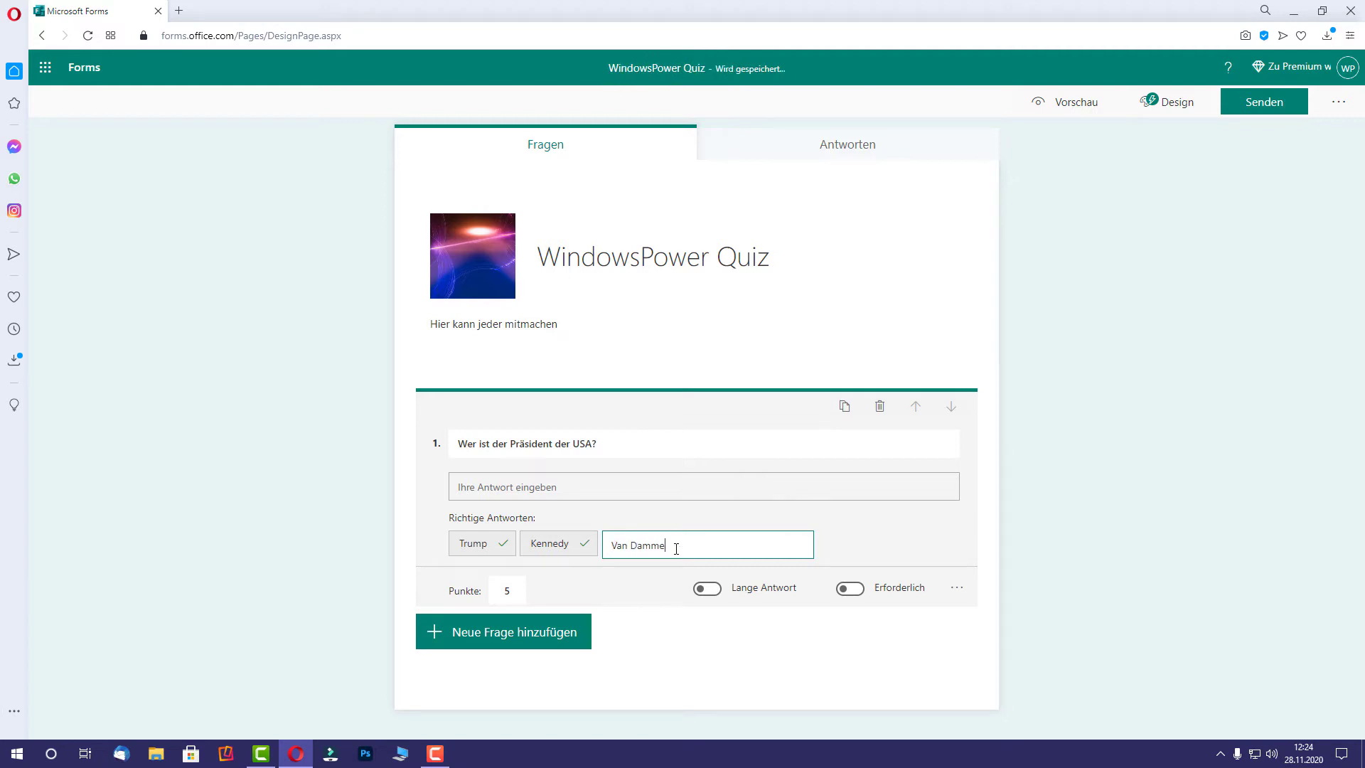
pyautogui.click(893, 534)
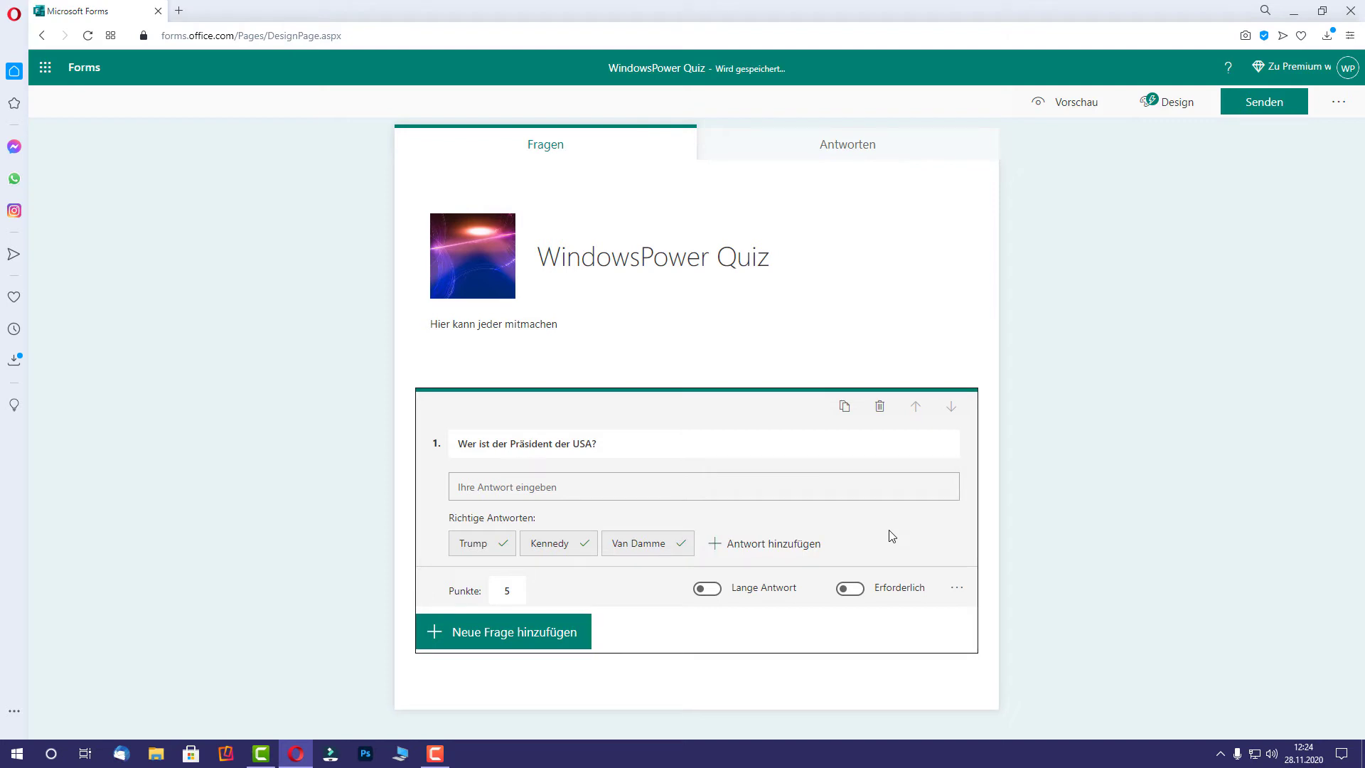
# Switch the long answer and required options of question 1 on and back off.
pyautogui.click(707, 589)
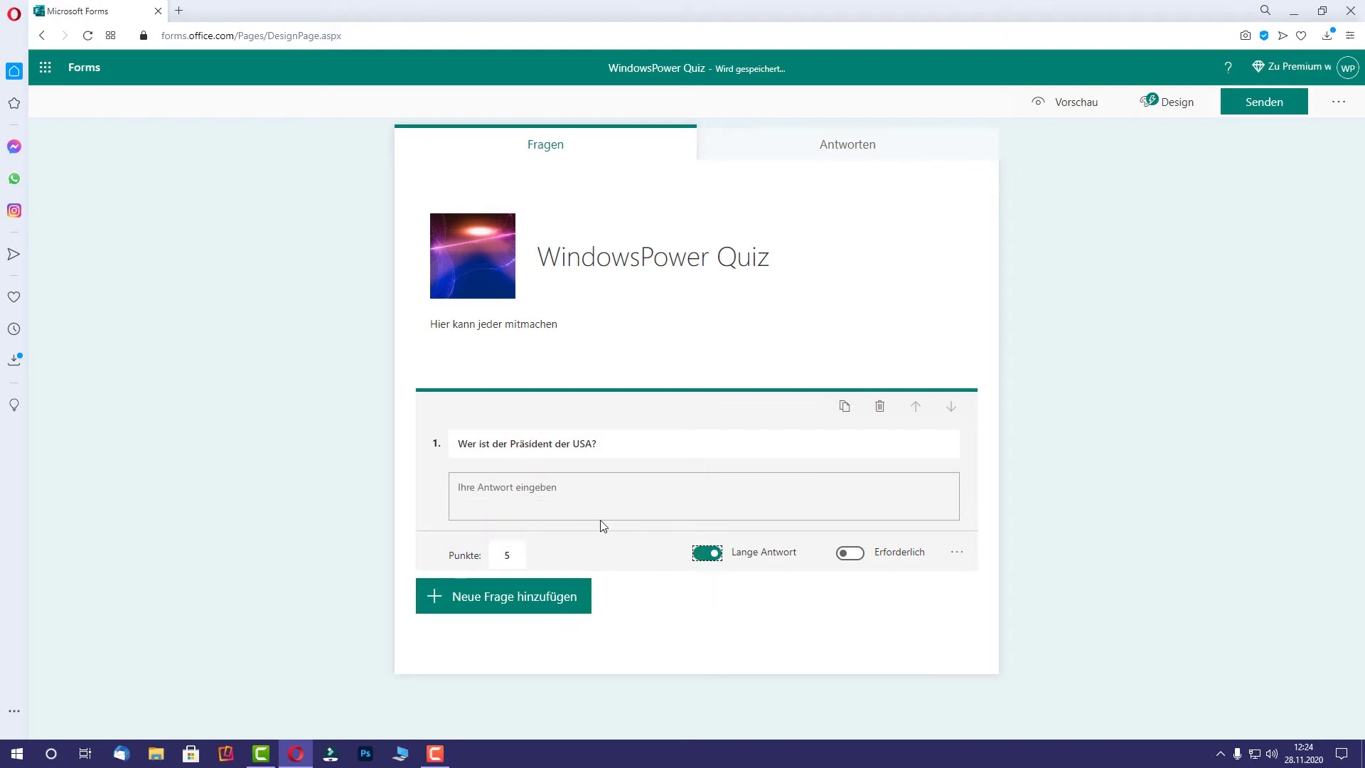
pyautogui.click(704, 554)
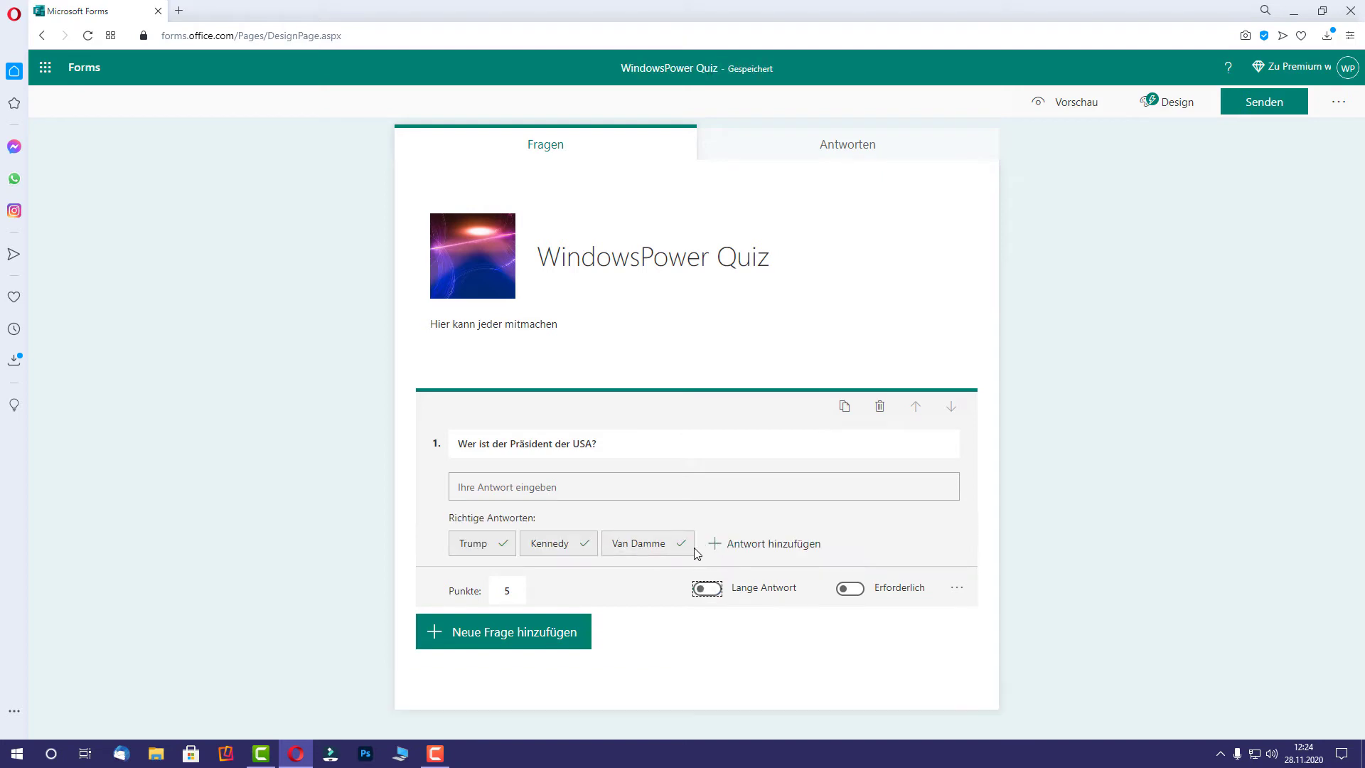
pyautogui.click(849, 589)
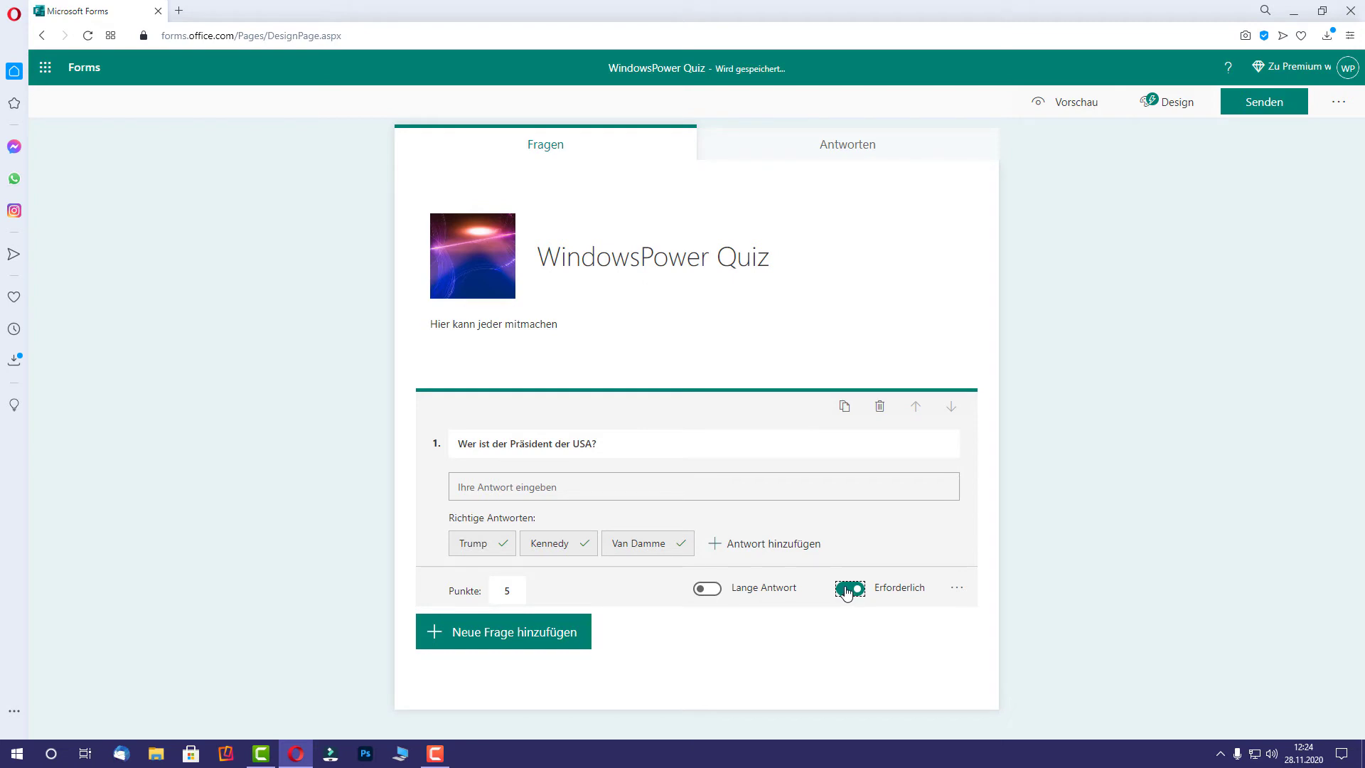
pyautogui.click(846, 592)
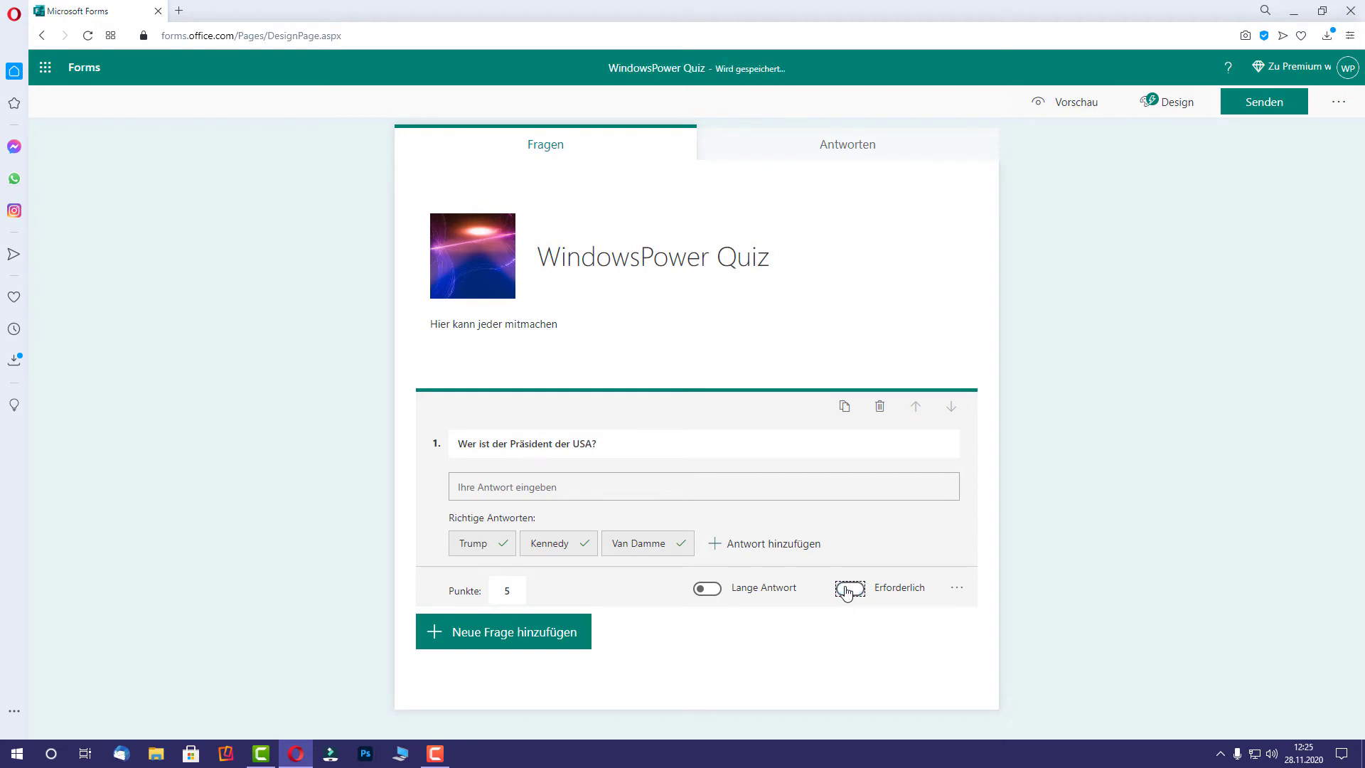
# Enable the Mathematik option for question 1 and disable it again.
pyautogui.click(956, 590)
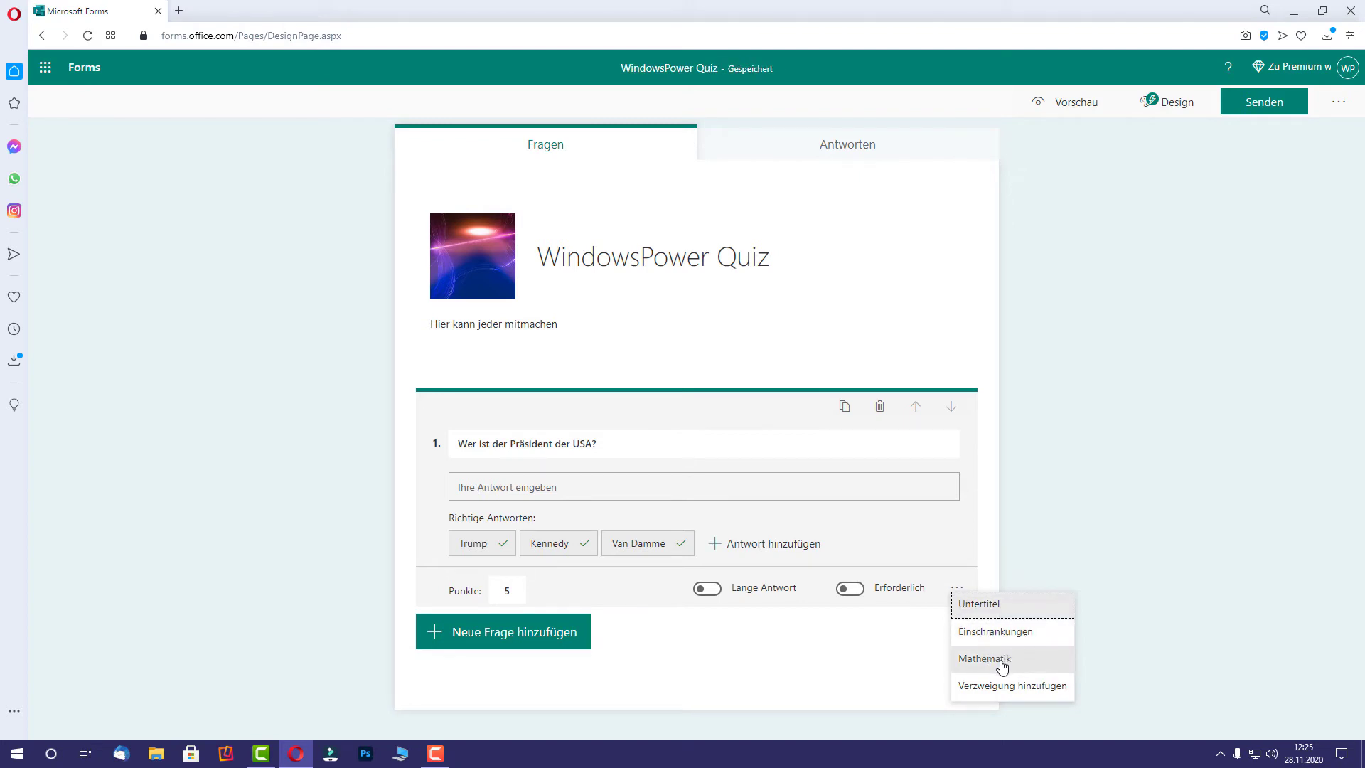
pyautogui.click(1002, 663)
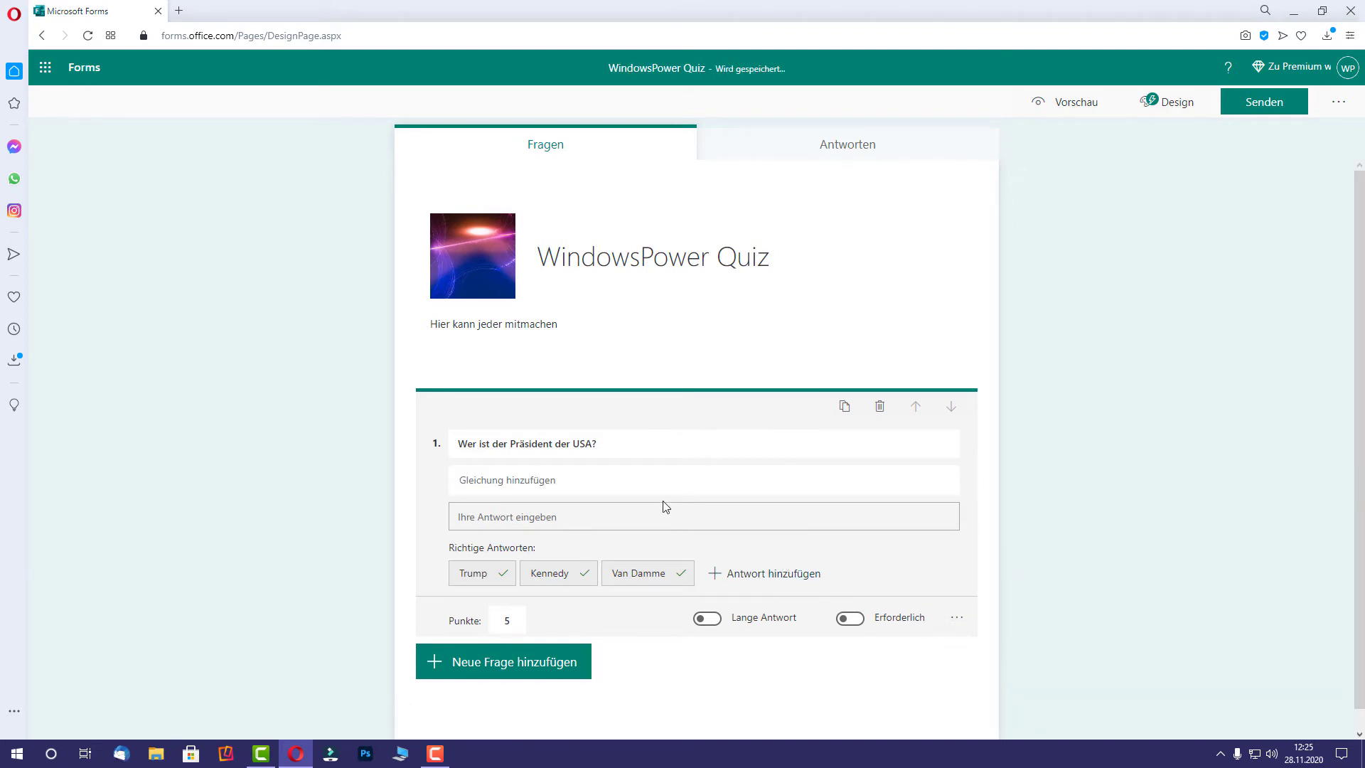
pyautogui.click(957, 620)
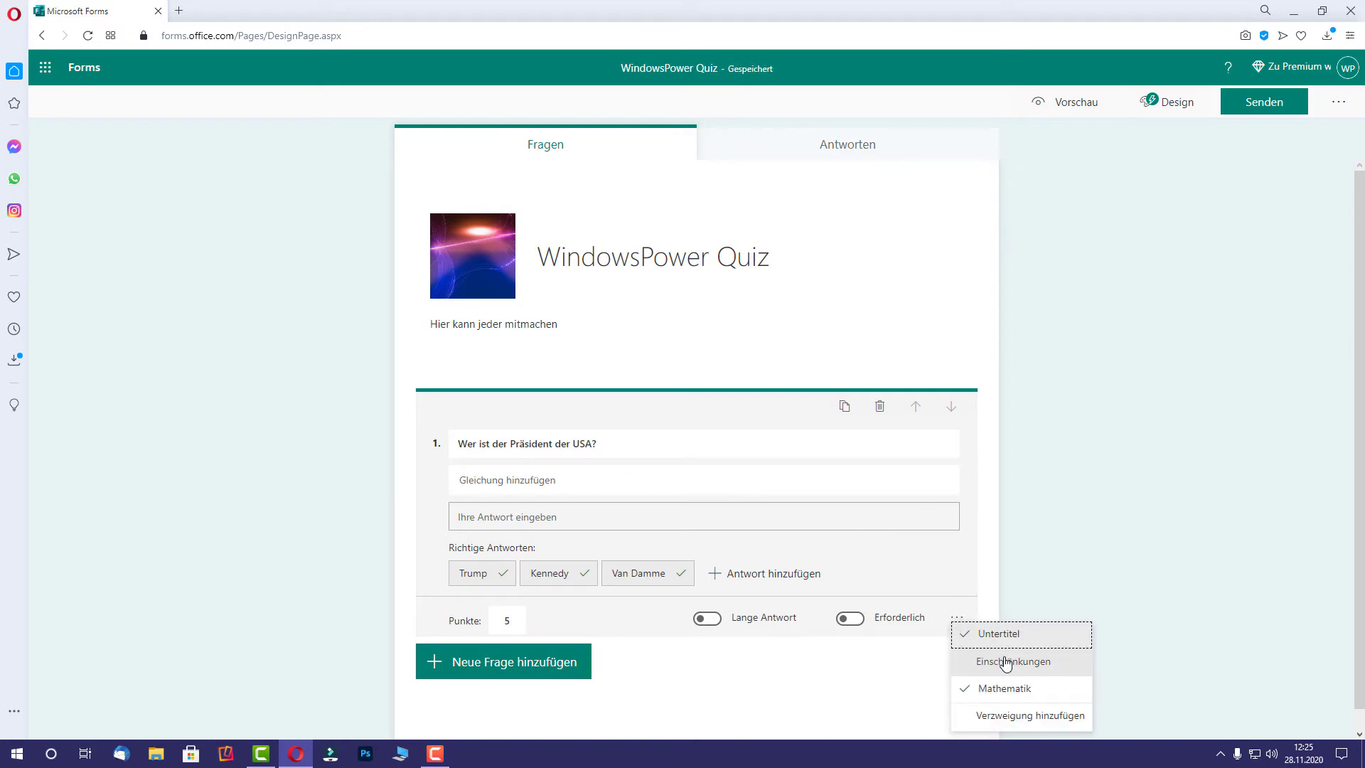
pyautogui.click(993, 691)
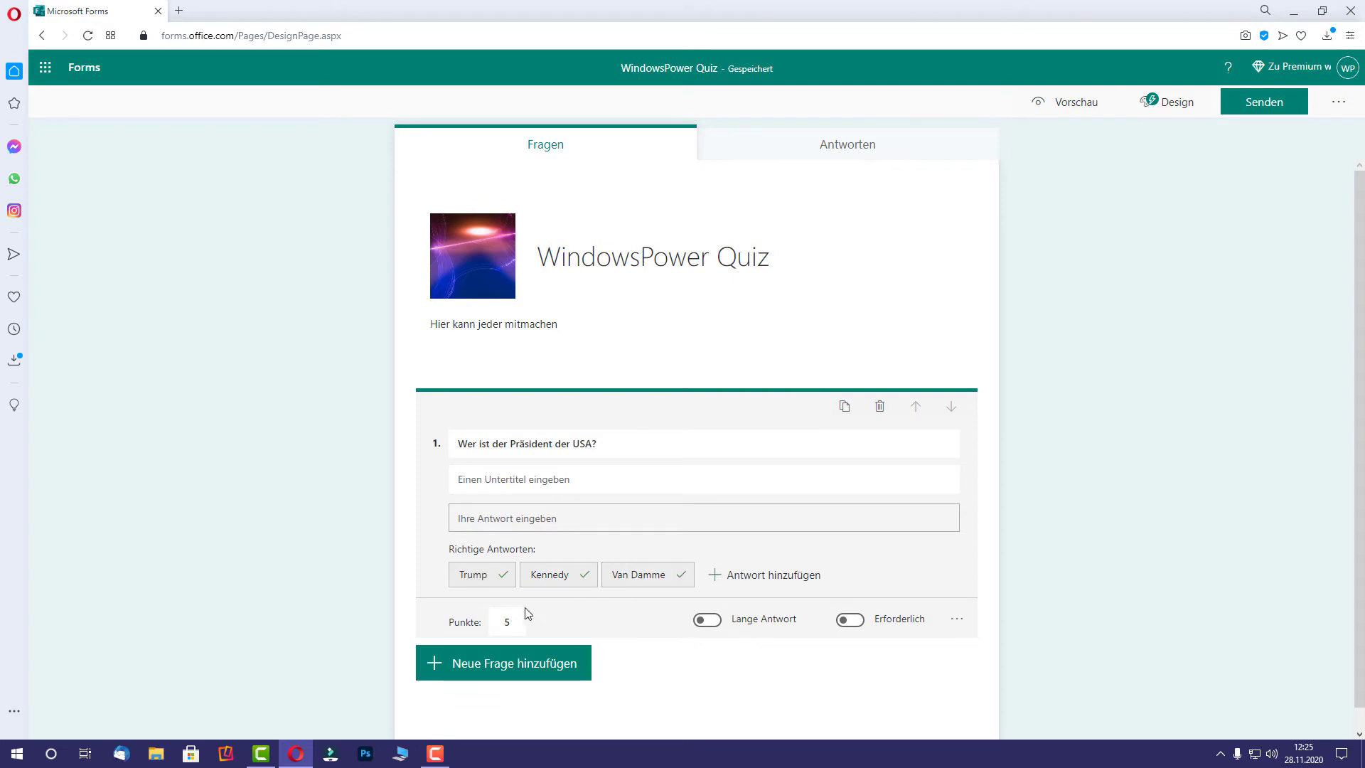
# Add a second text question to the quiz reading "Welche der Begriffe ist kein PC Begriff?".
pyautogui.scroll(-1, 629, 584)
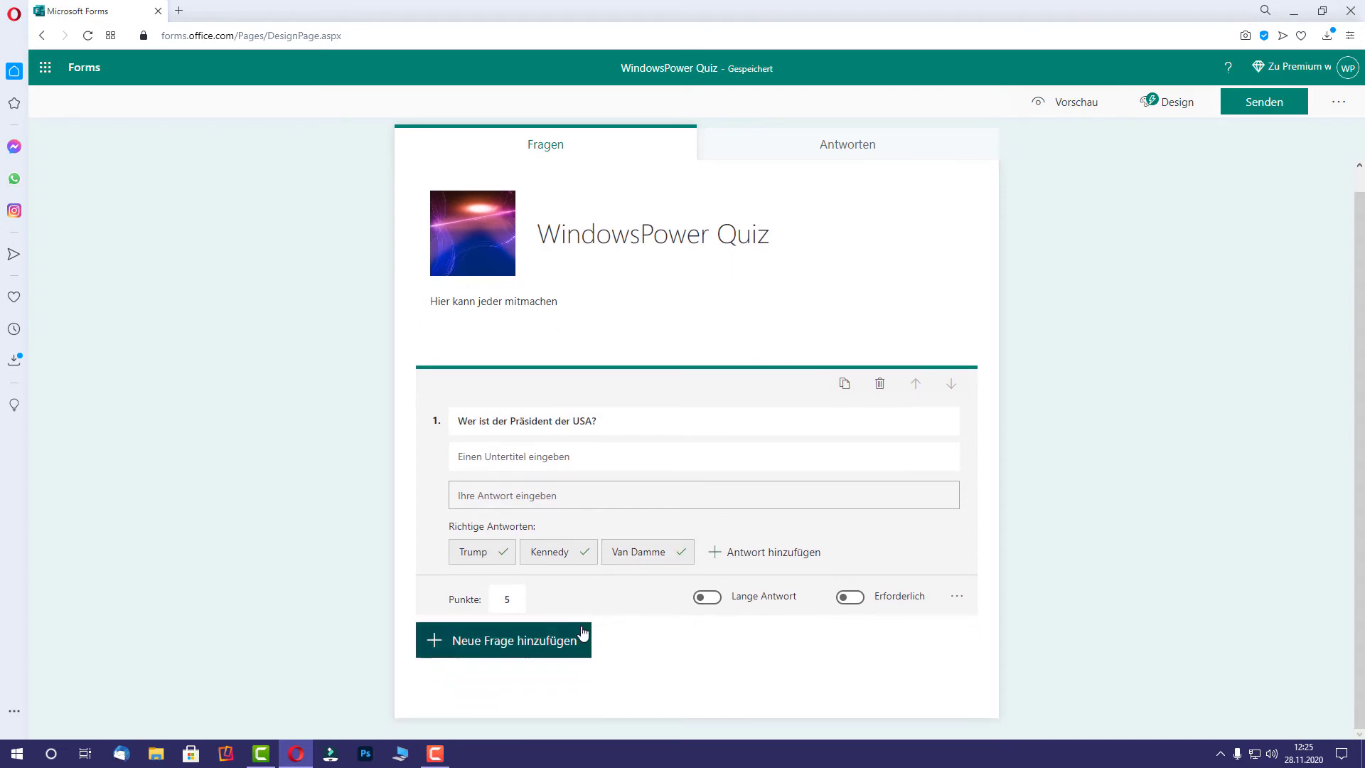
pyautogui.click(525, 646)
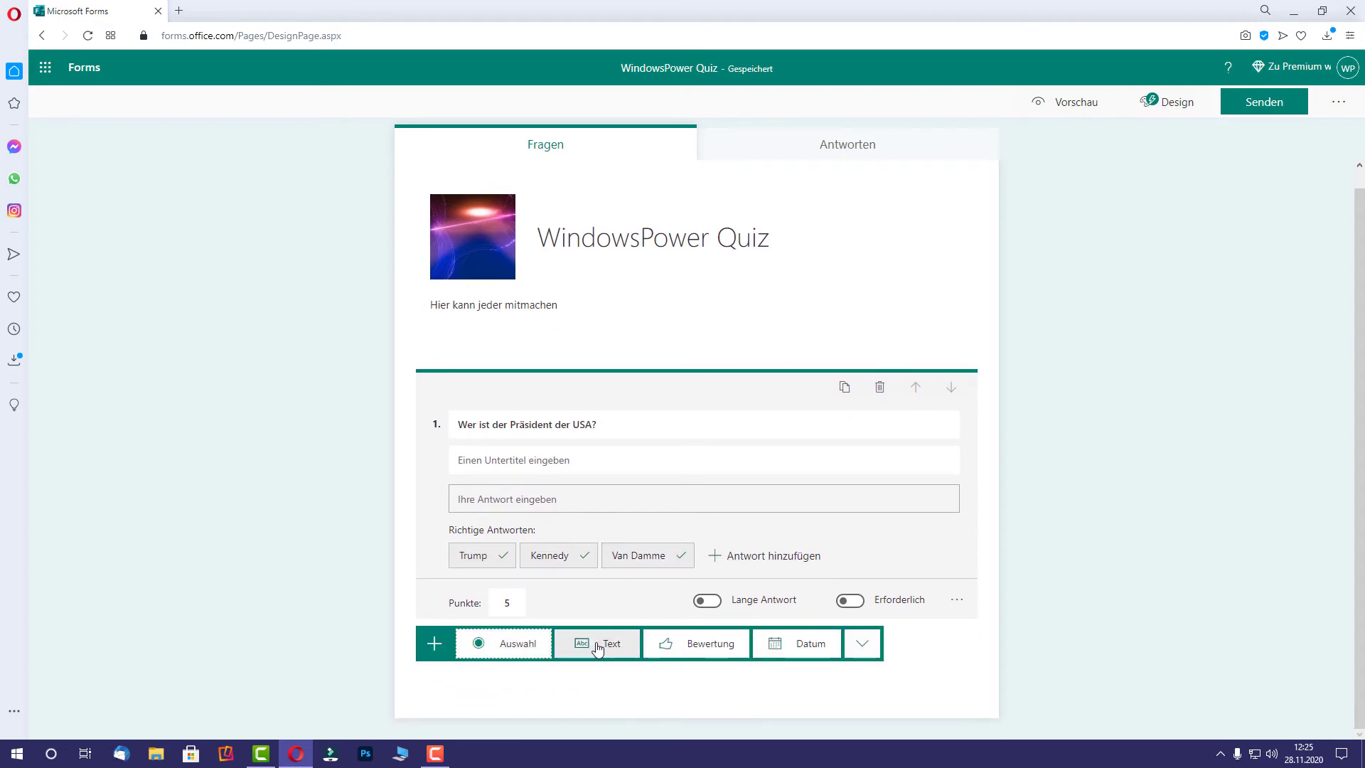
pyautogui.click(615, 661)
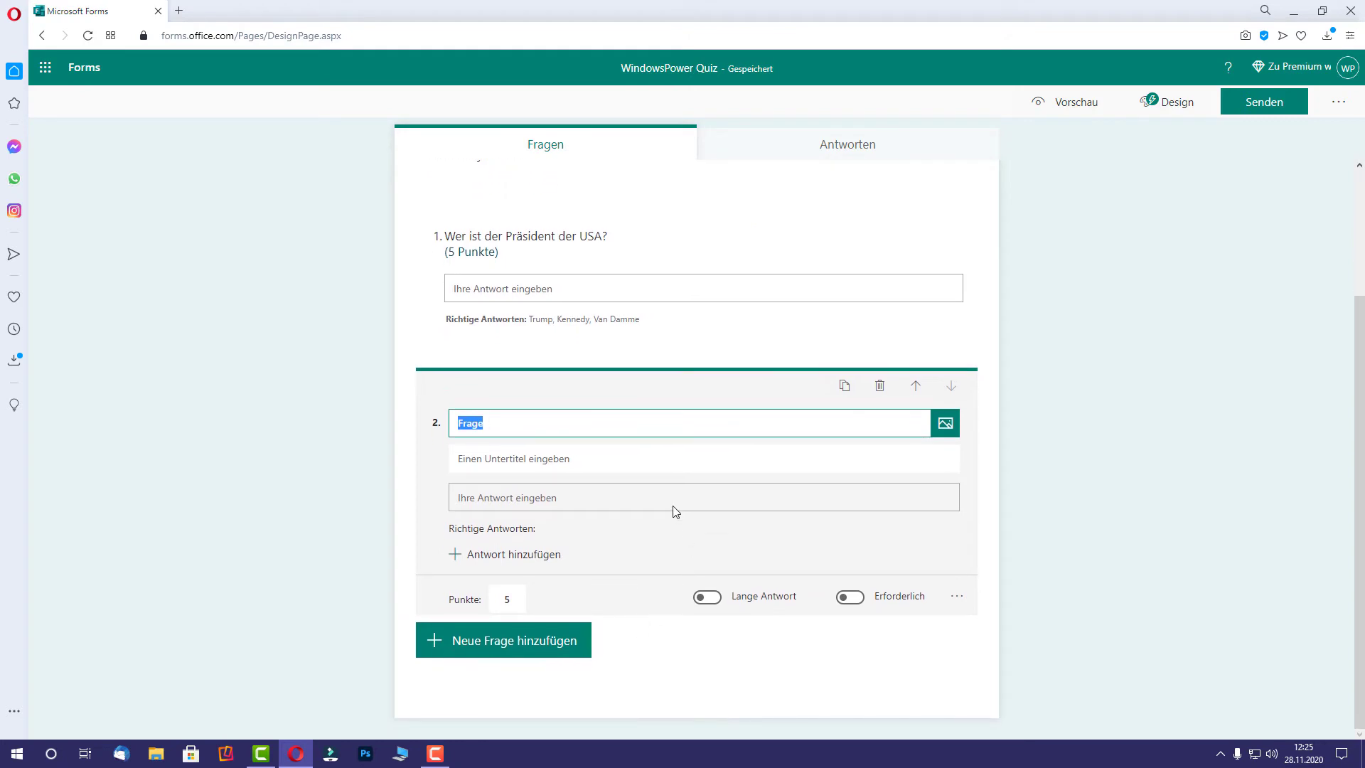
pyautogui.write('Wel')
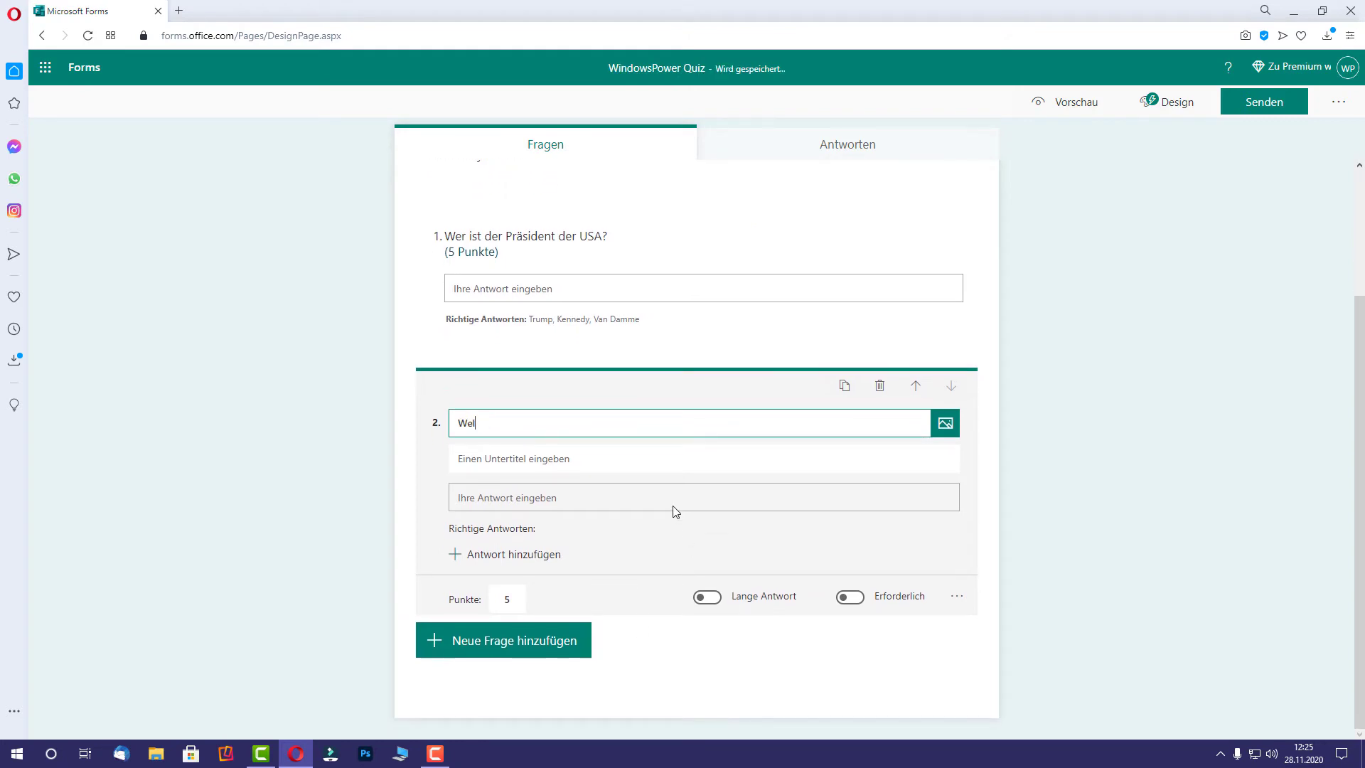
pyautogui.write('che der Begriffe ist kein')
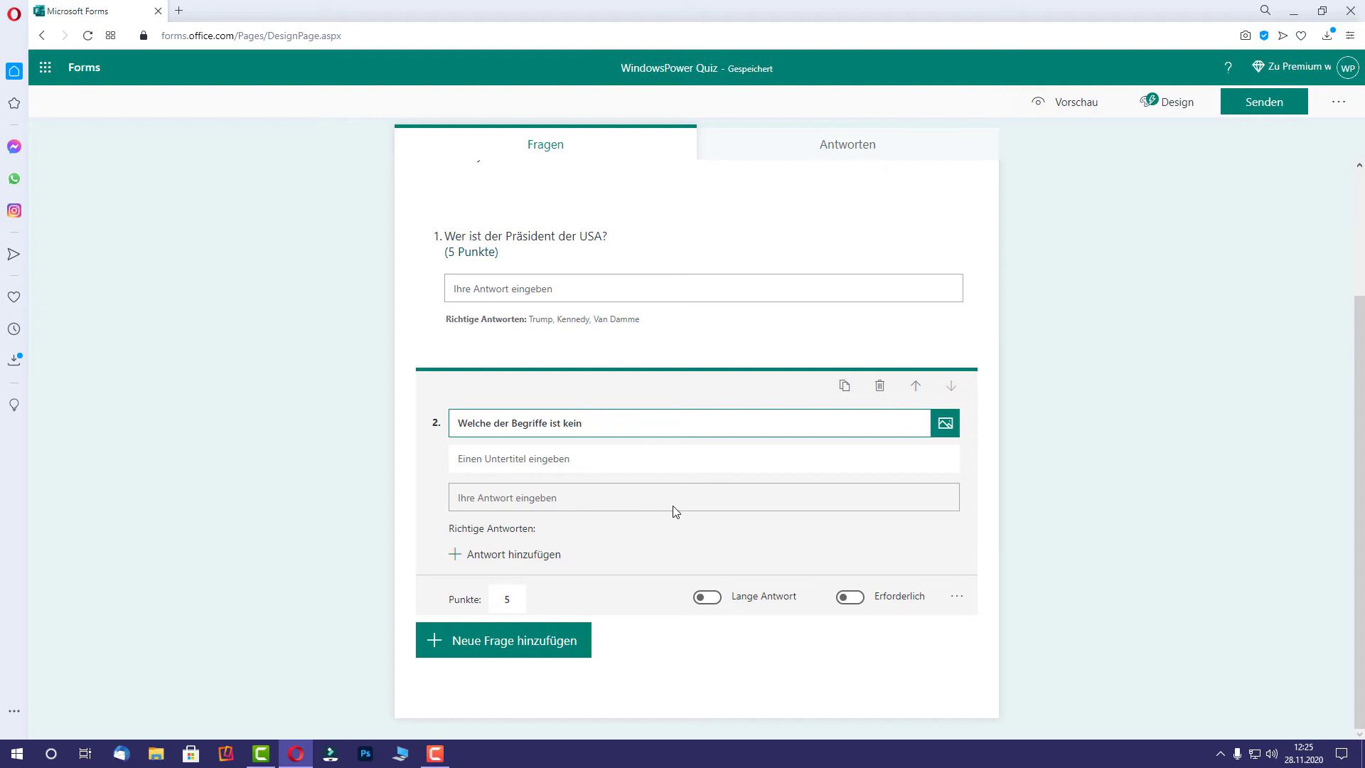
pyautogui.write('PC Begriff?')
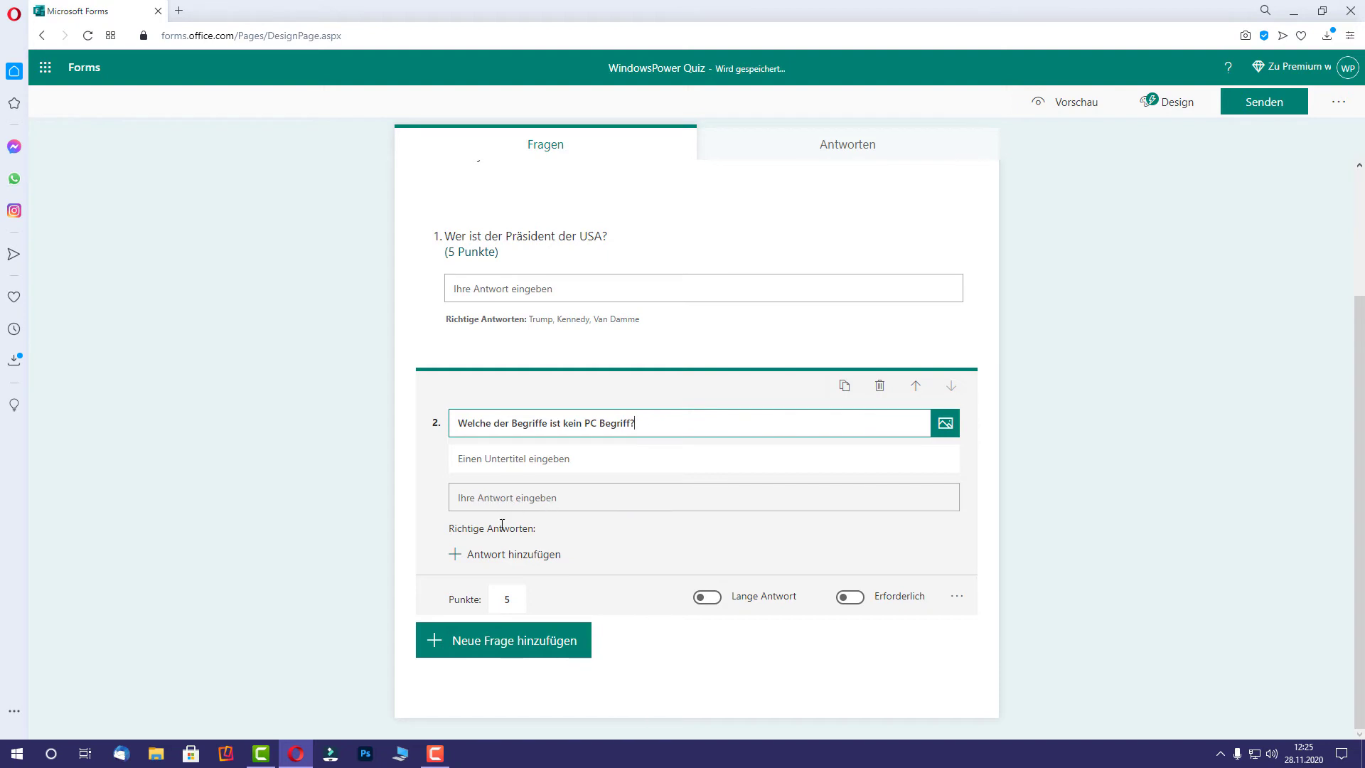
# Enter "KFC", "RAM" and "GB" as correct answers for question 2.
pyautogui.click(499, 553)
pyautogui.click(521, 499)
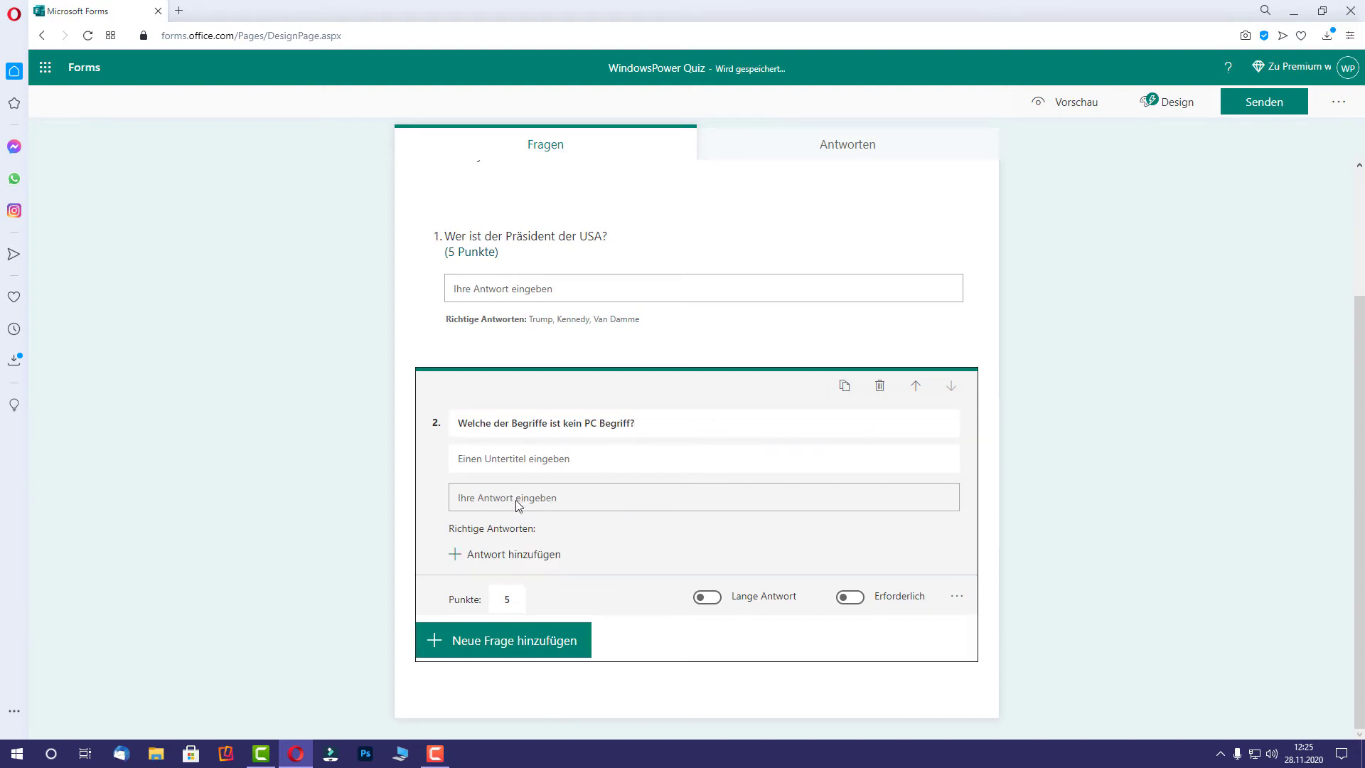
pyautogui.click(490, 556)
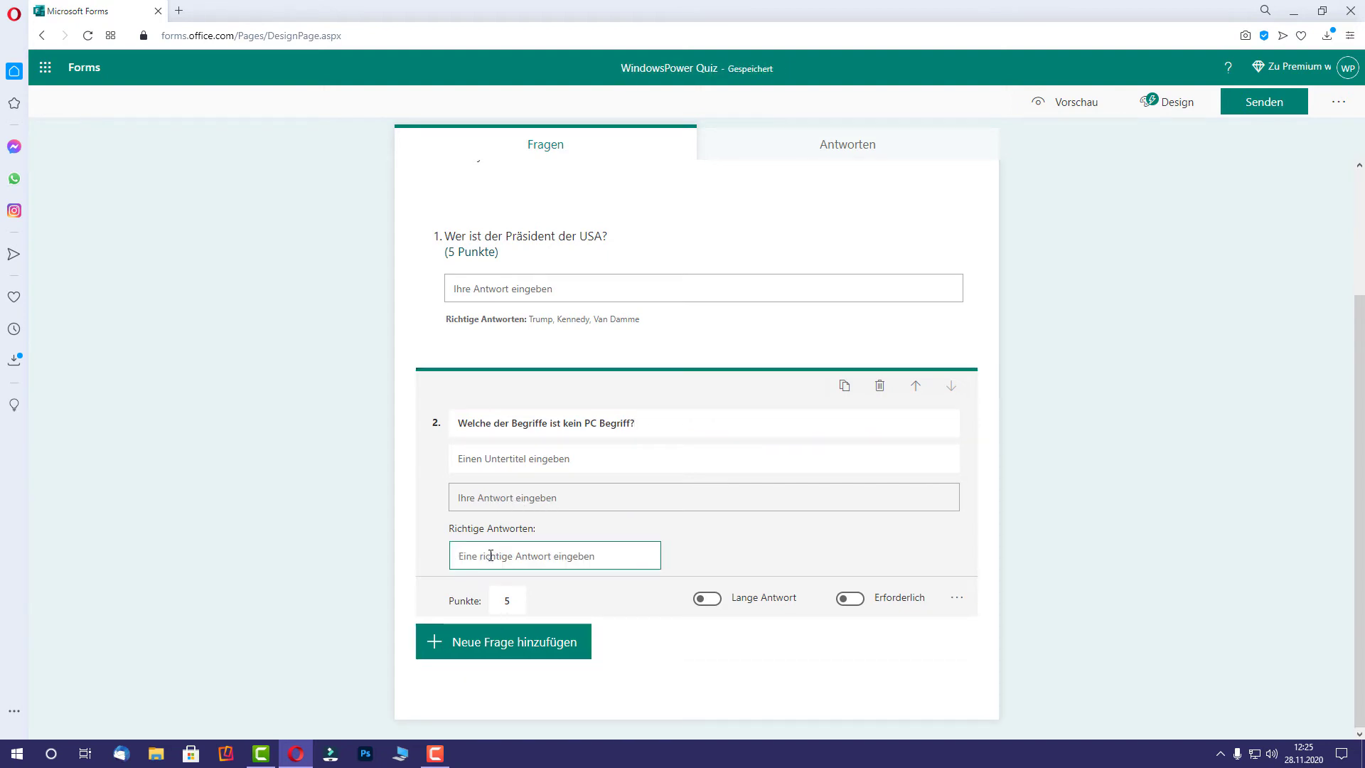
pyautogui.write('KF')
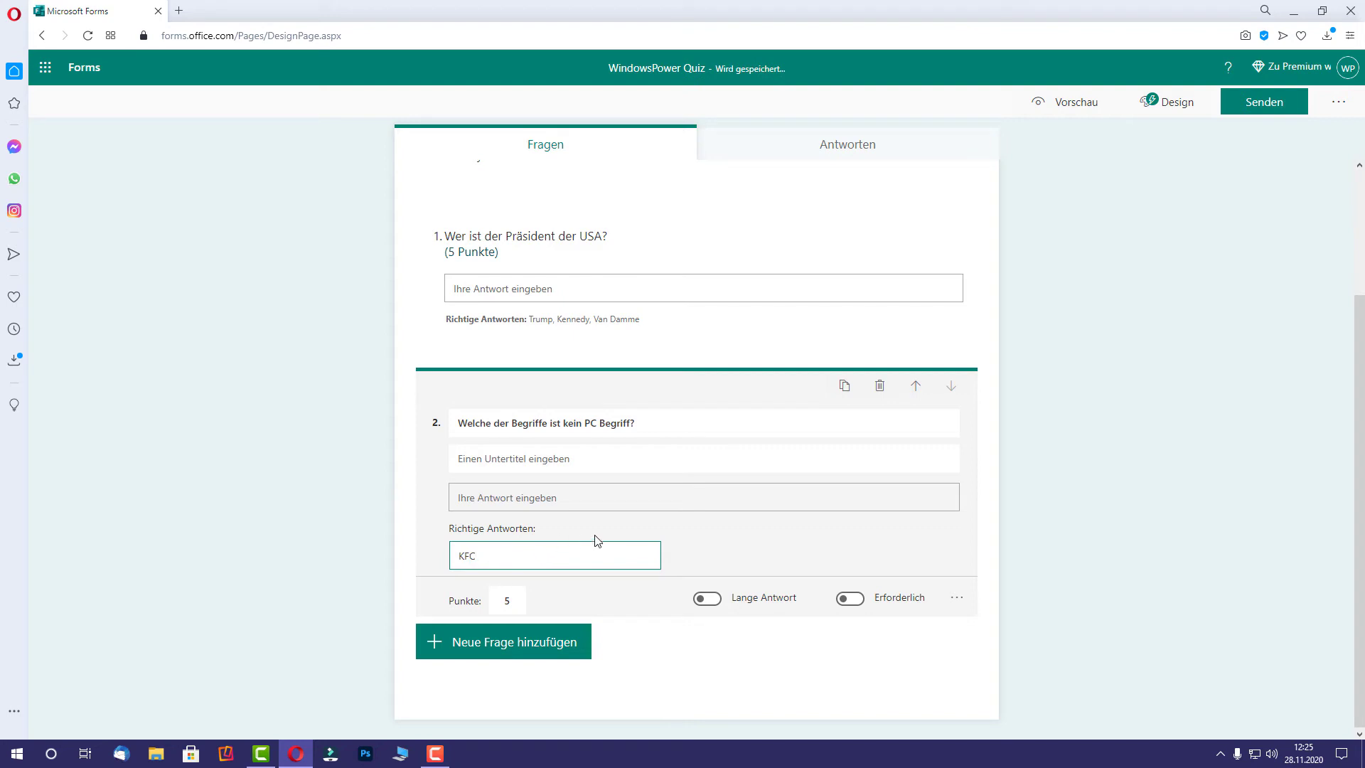
pyautogui.write('C')
pyautogui.press('Return')
pyautogui.click(594, 554)
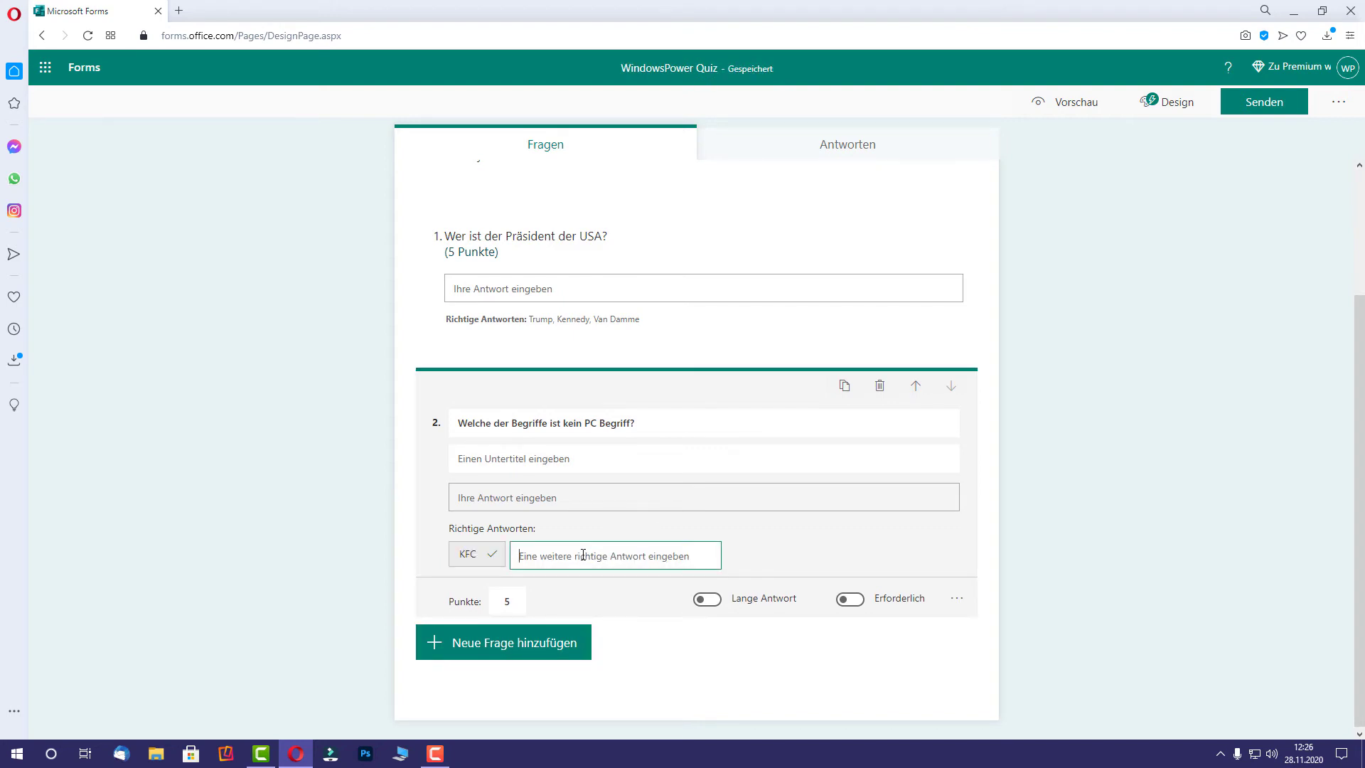
pyautogui.write('RAM')
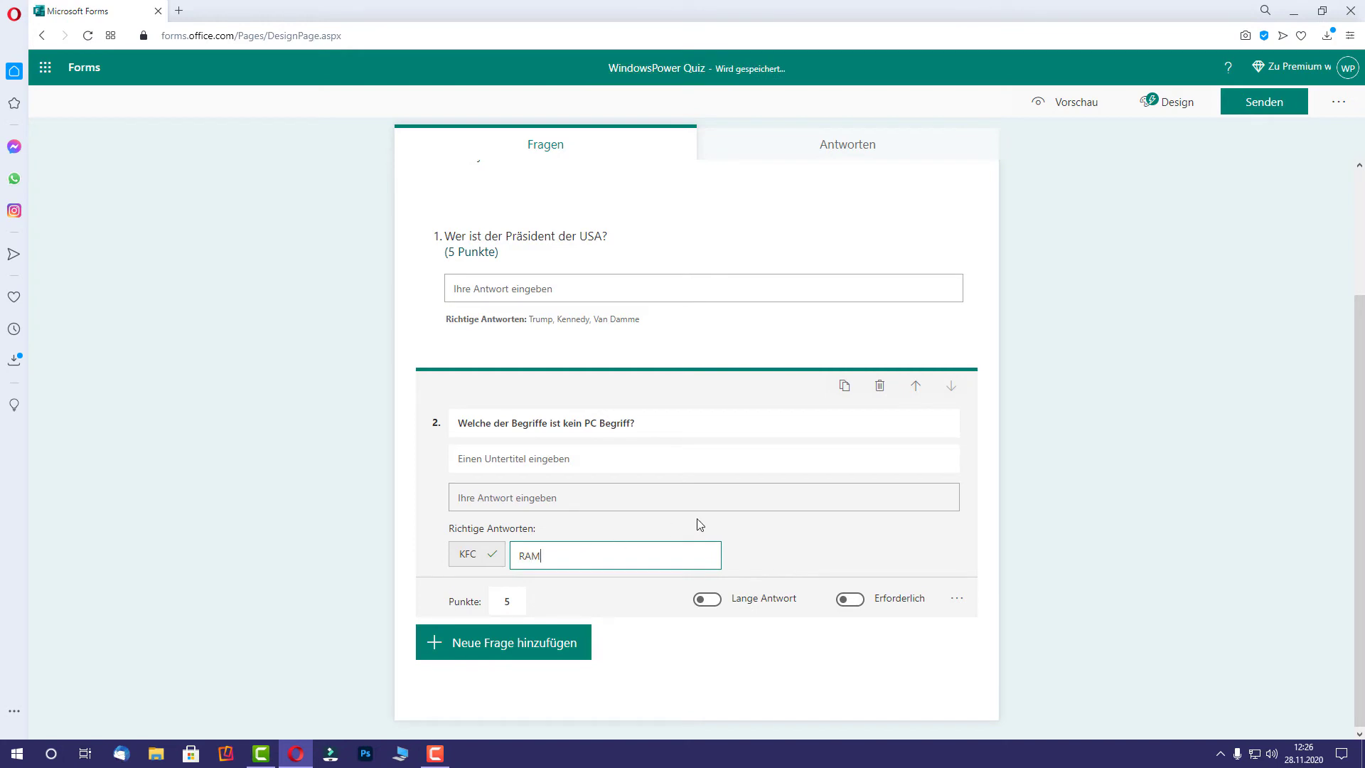
pyautogui.press('Return')
pyautogui.click(598, 562)
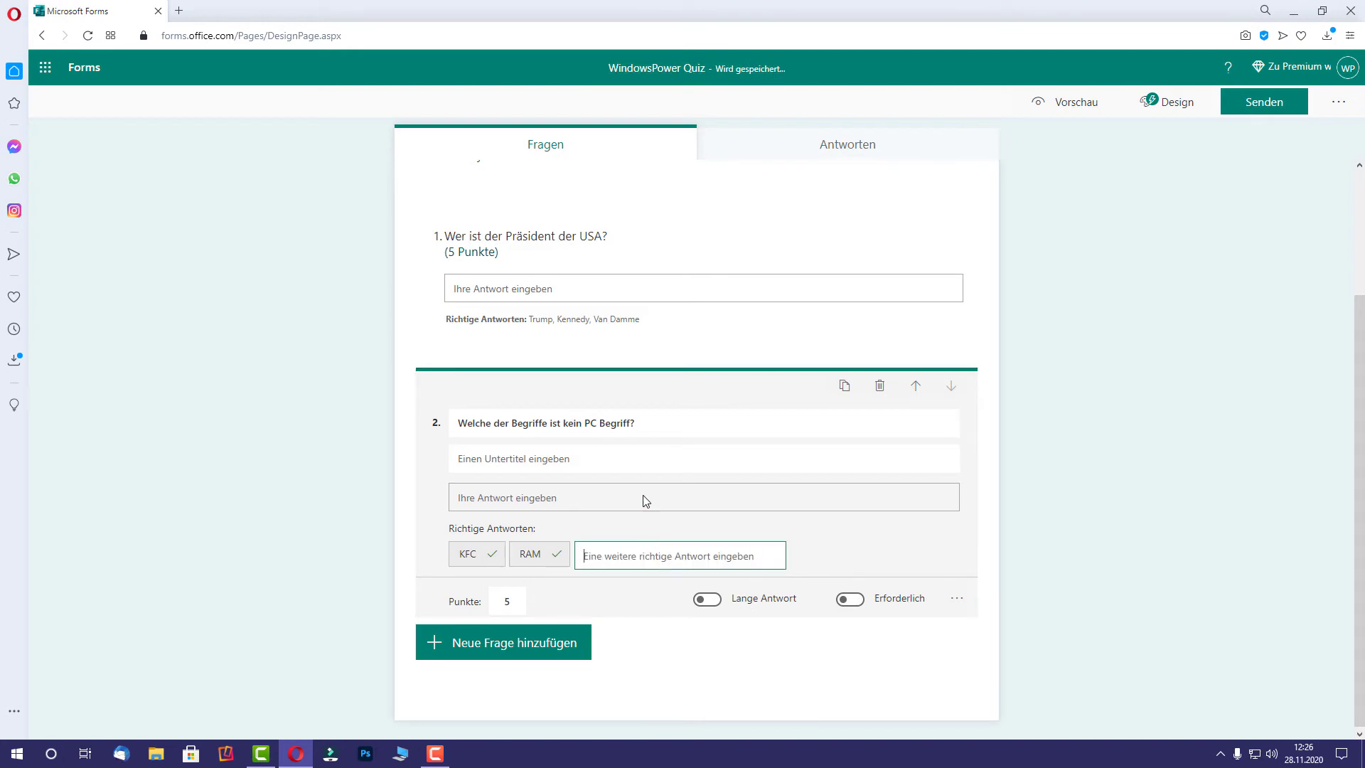
pyautogui.write('GB')
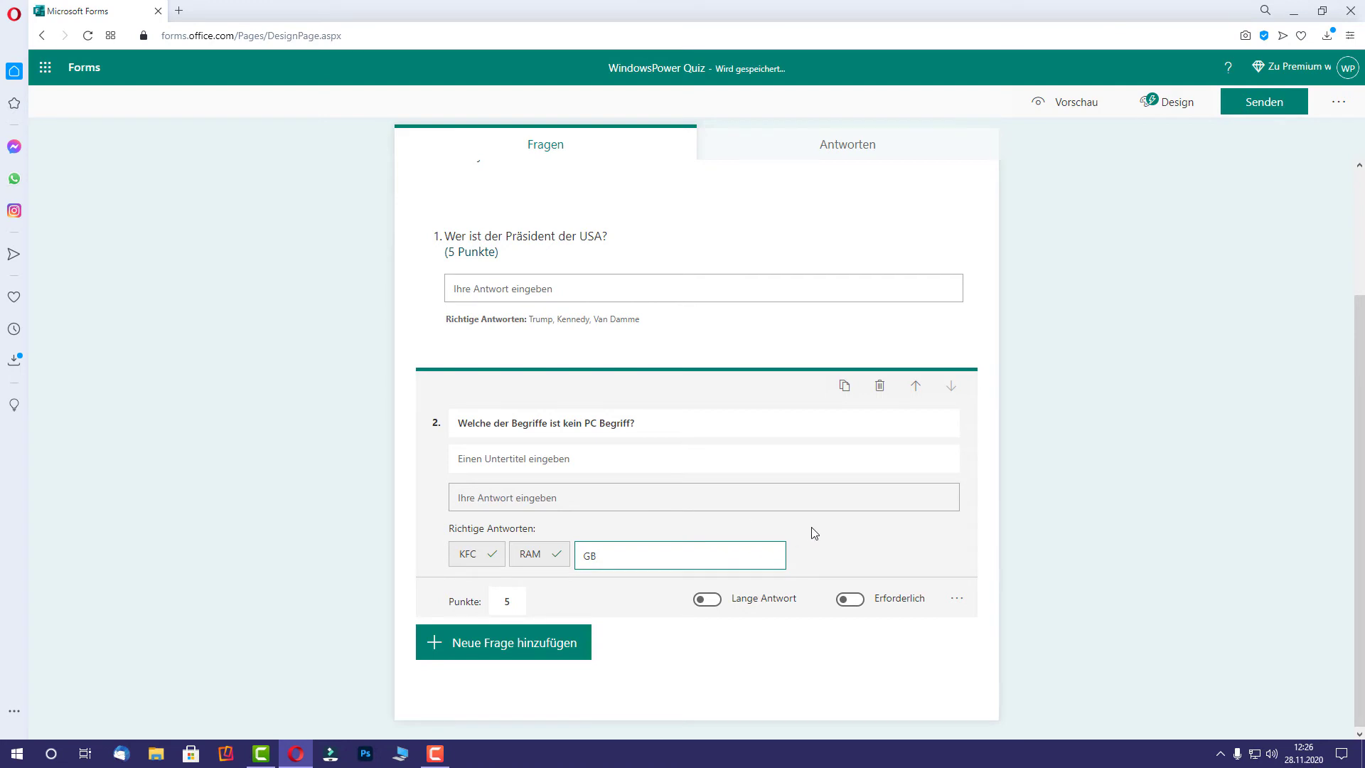
pyautogui.press('Return')
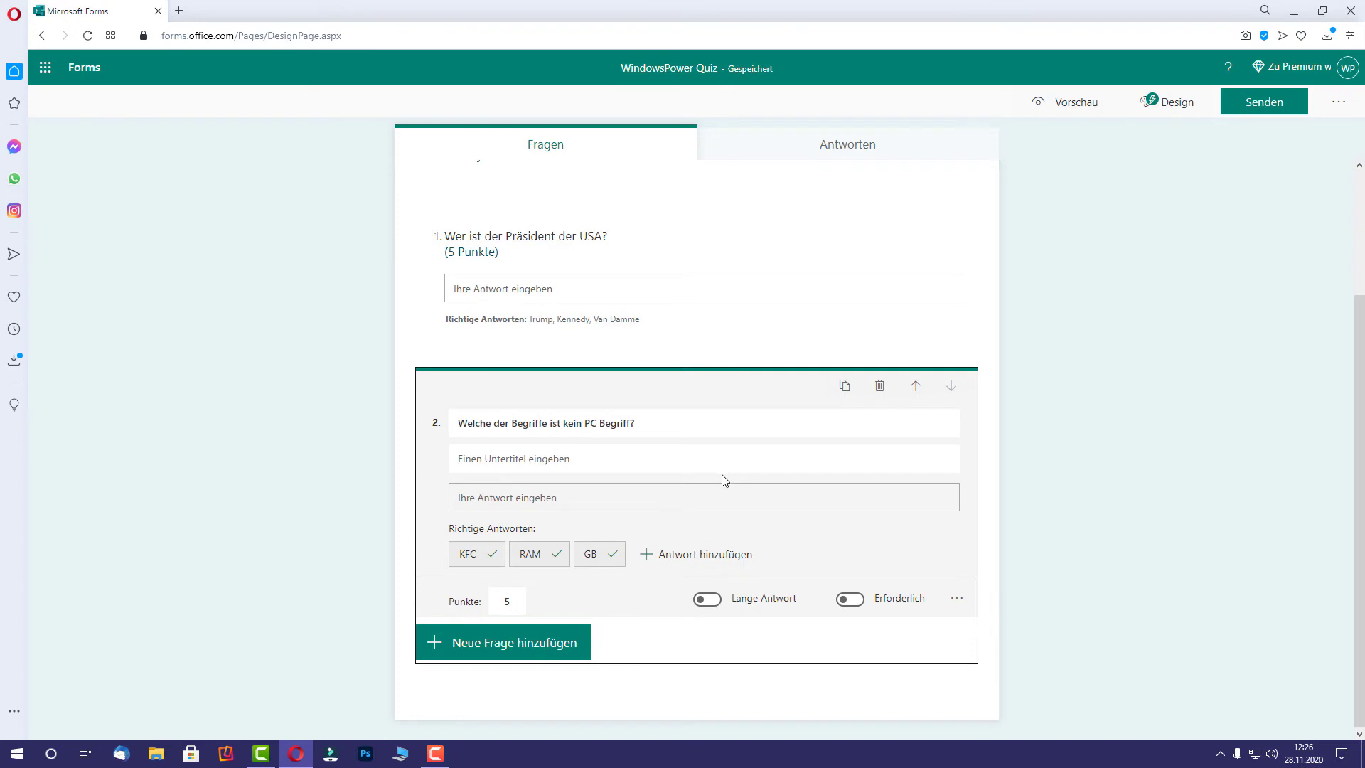
# Add a third text question to the quiz reading "Welche Webseite hat coole Anleitungen?".
pyautogui.click(530, 646)
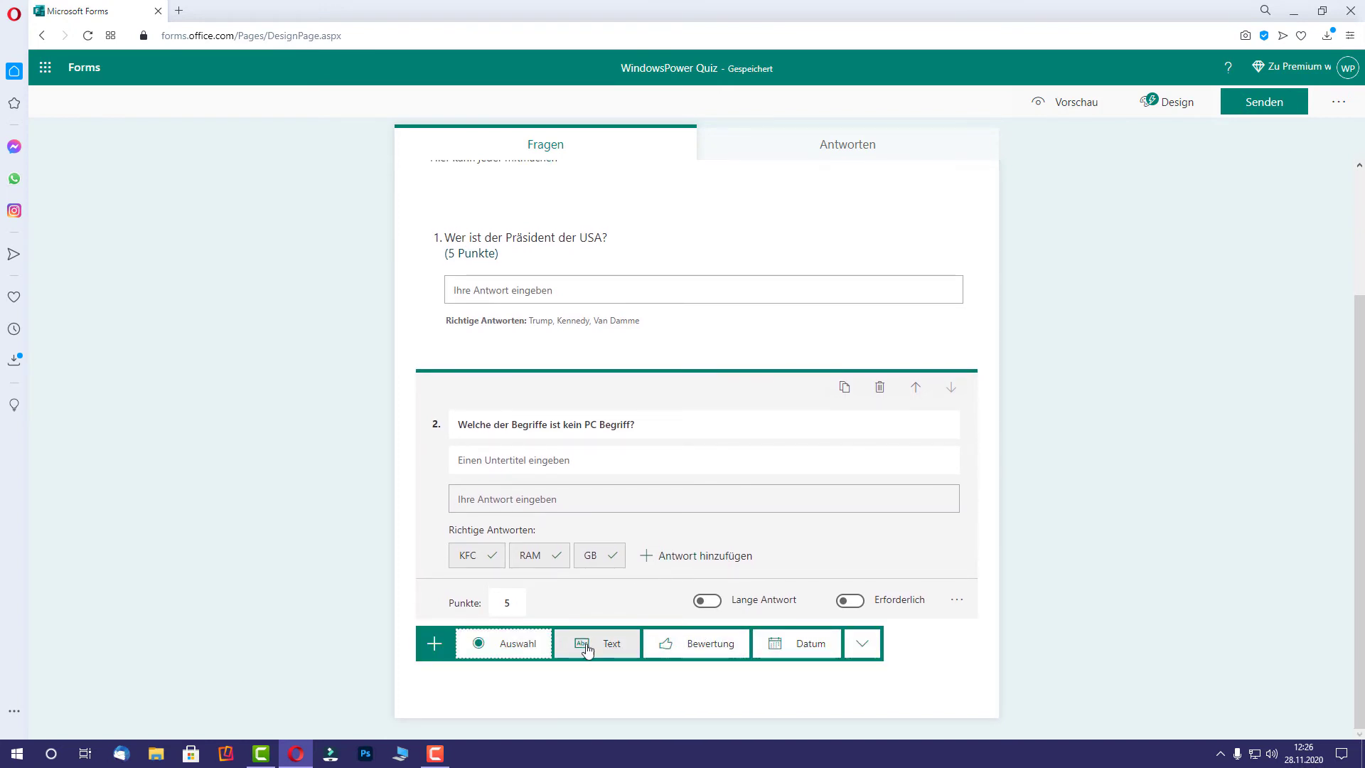
pyautogui.click(599, 648)
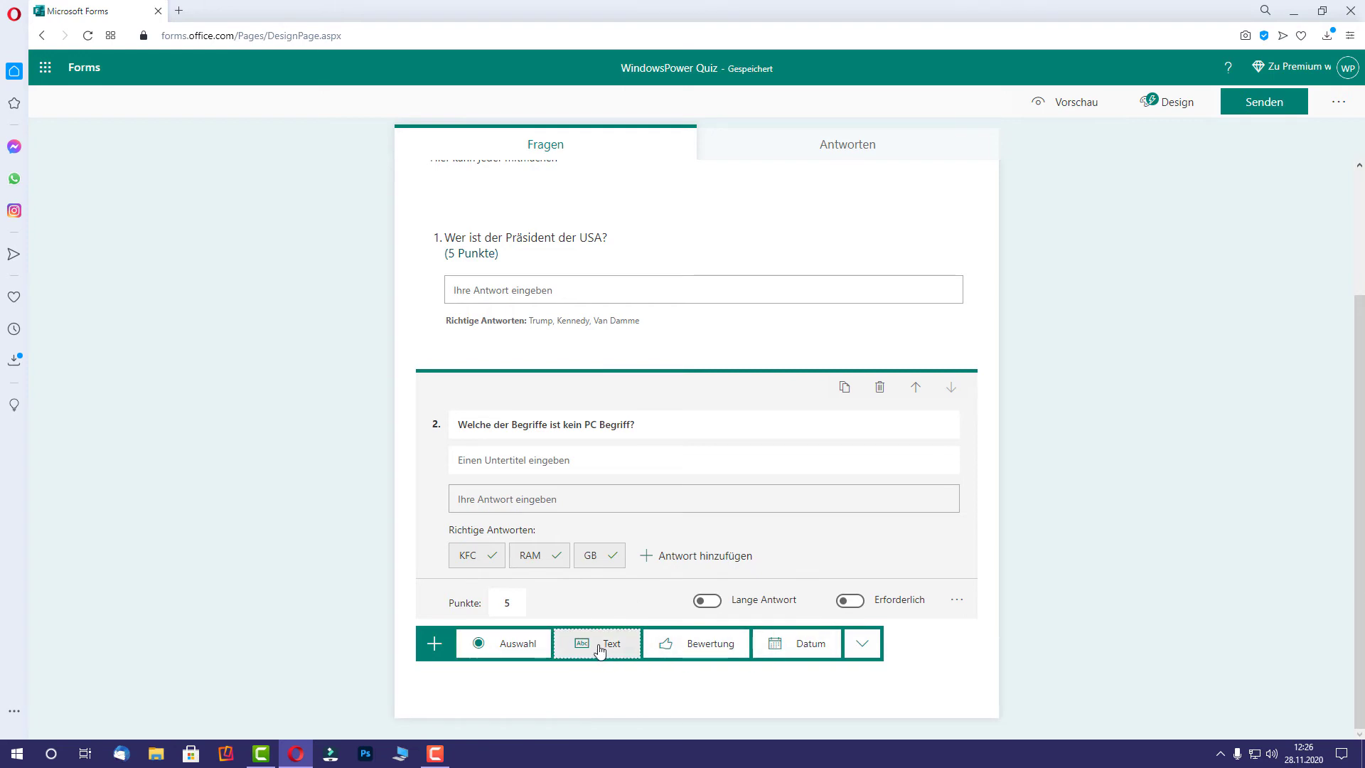
pyautogui.click(512, 445)
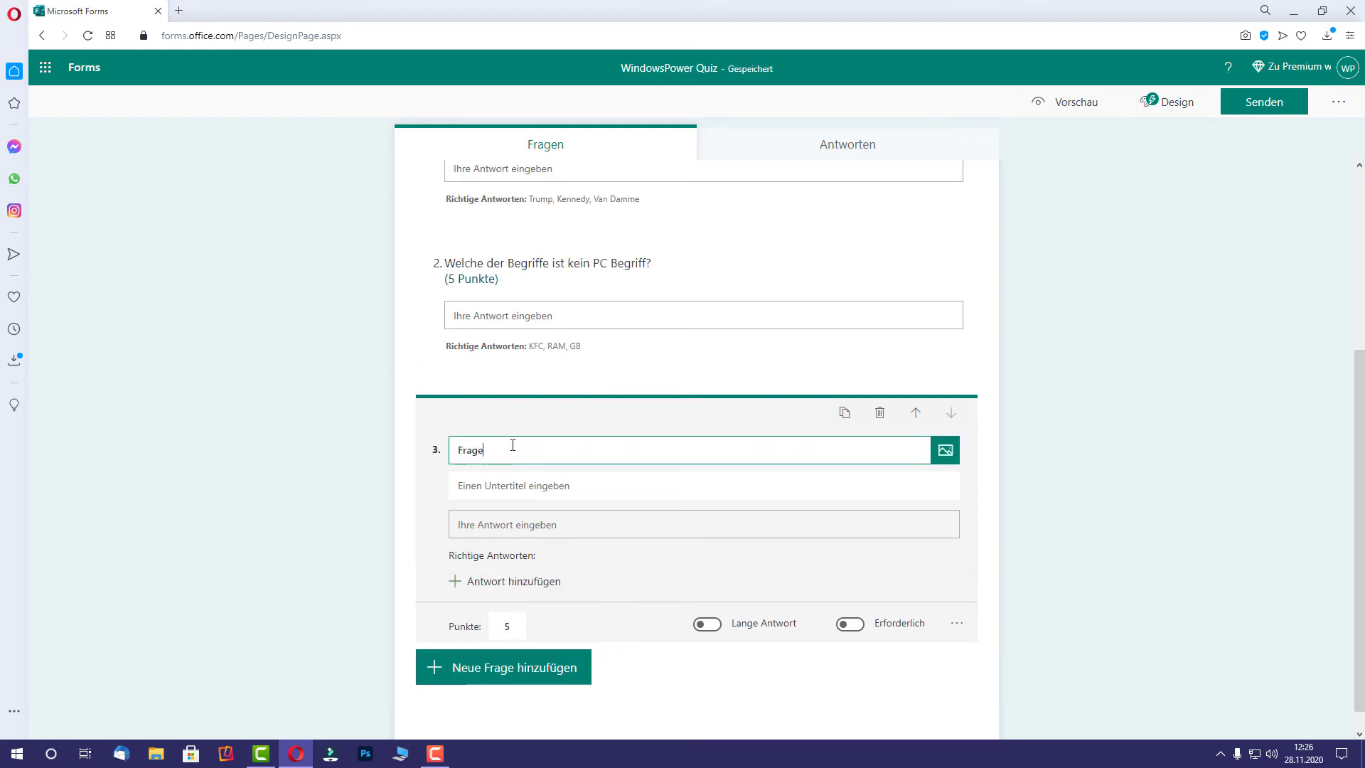
pyautogui.moveTo(520, 446); pyautogui.dragTo(456, 450)
pyautogui.write('Welch')
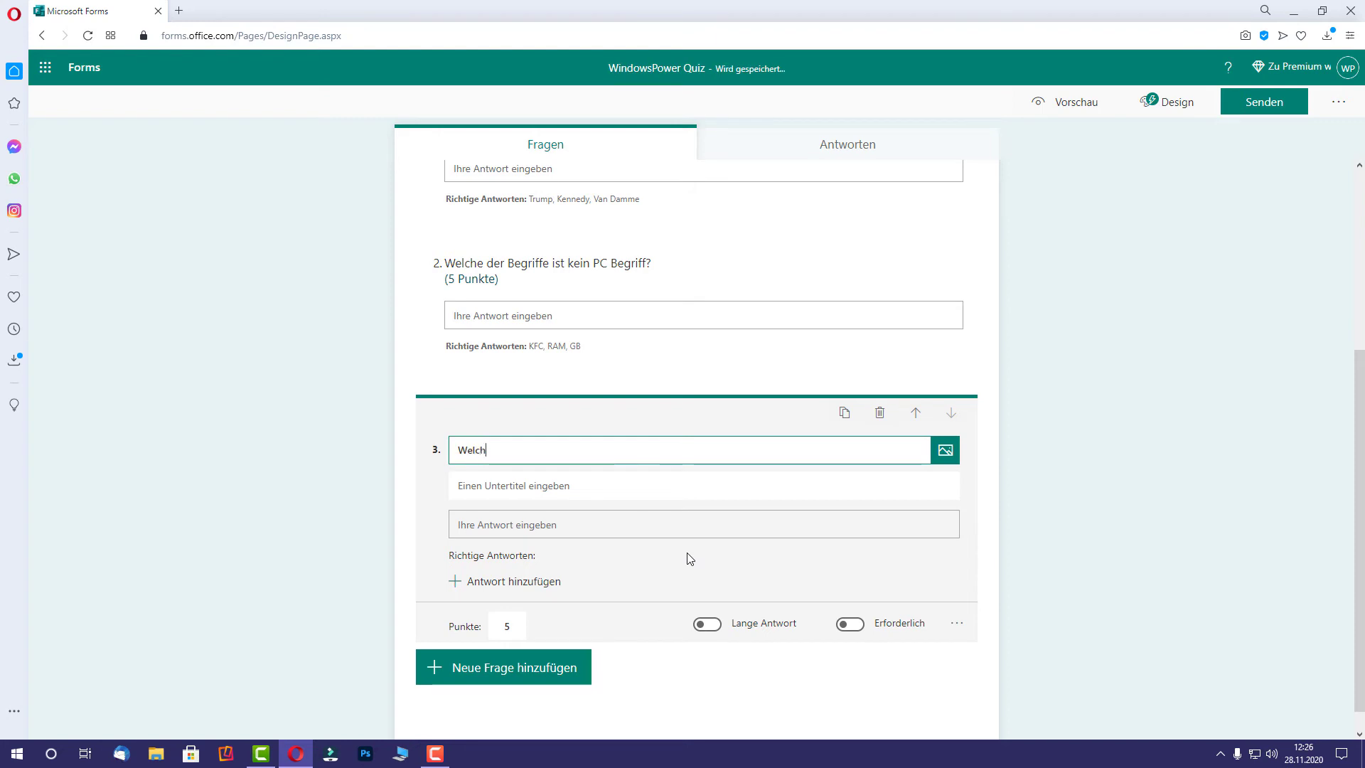
pyautogui.write('e Webseite hat coole ')
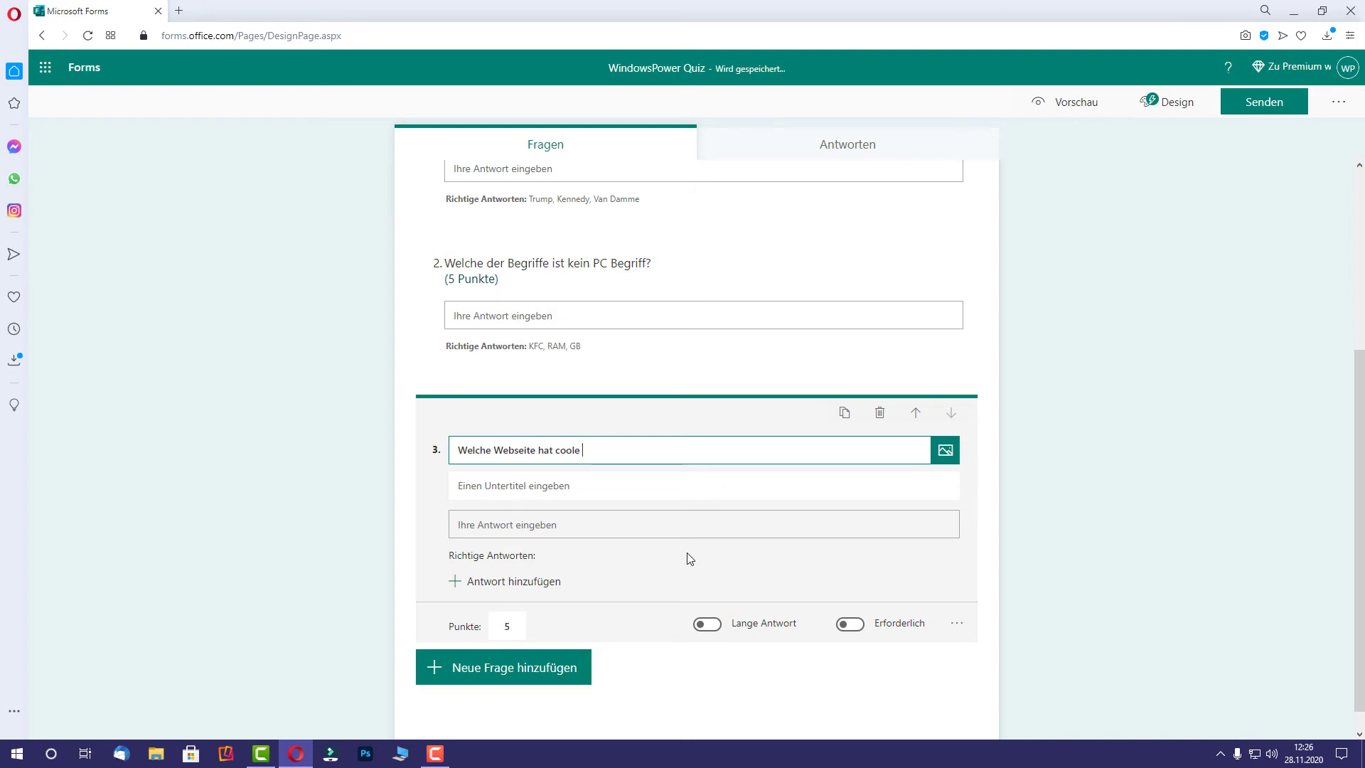
pyautogui.write('Anleitungen?')
# Enter "WindowsPower", "keine Ahnung" and "Mc Donalds" as correct answers for question 3.
pyautogui.click(502, 583)
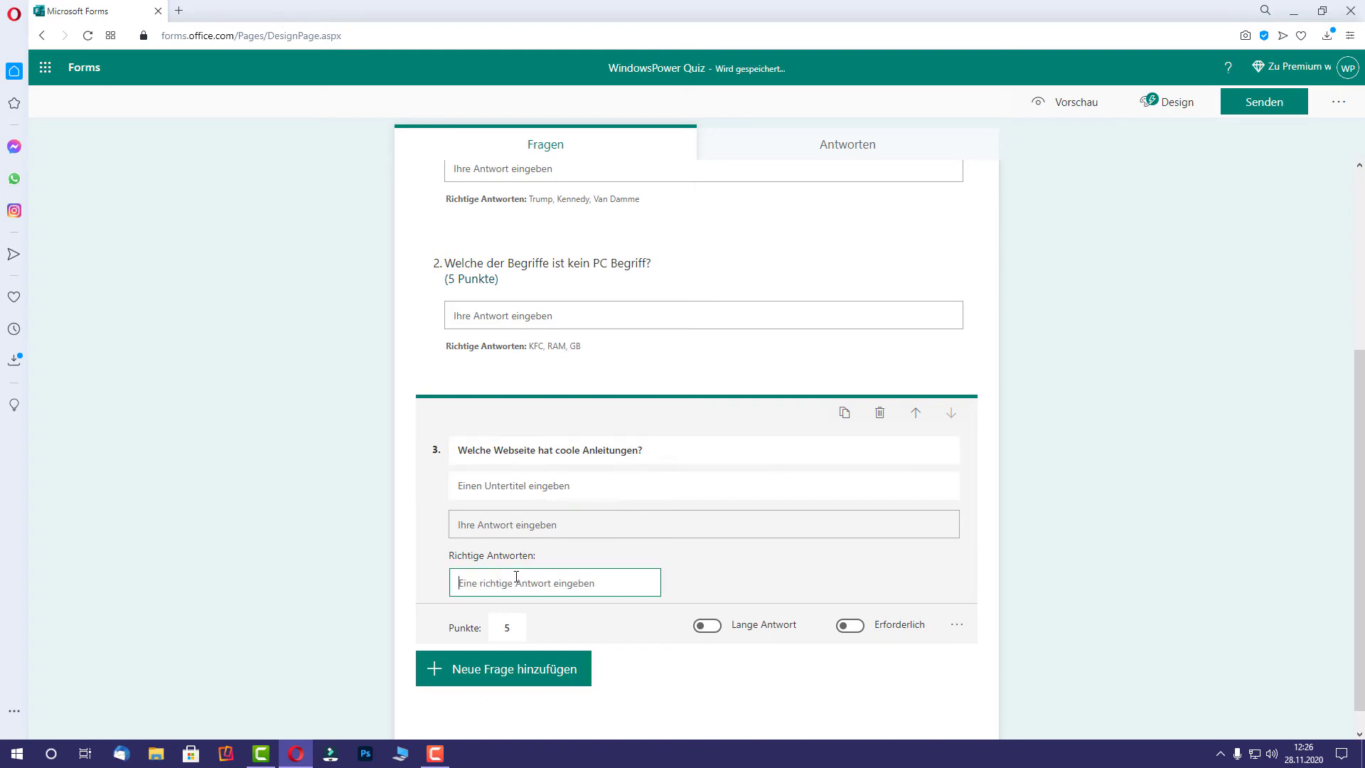
pyautogui.write('WindowsPower')
pyautogui.press('Return')
pyautogui.click(614, 584)
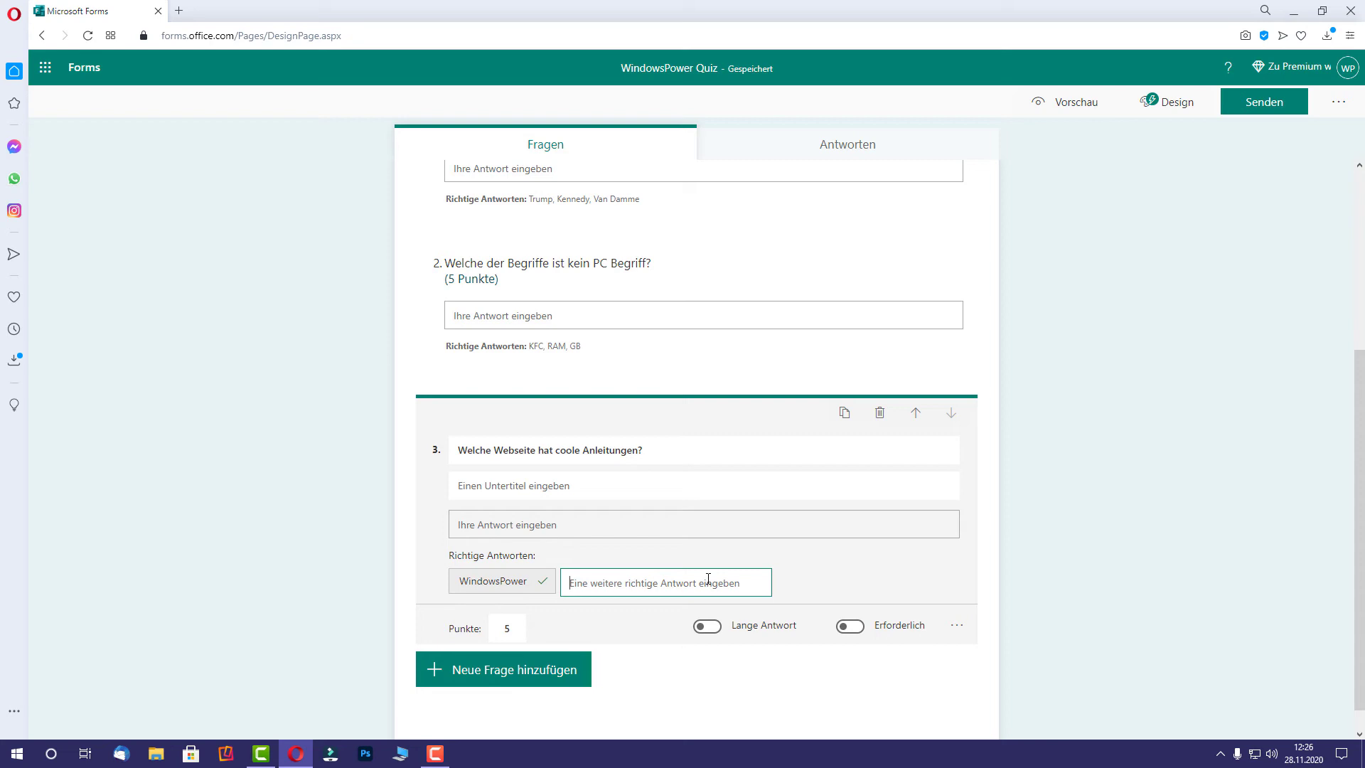
pyautogui.write('keine ')
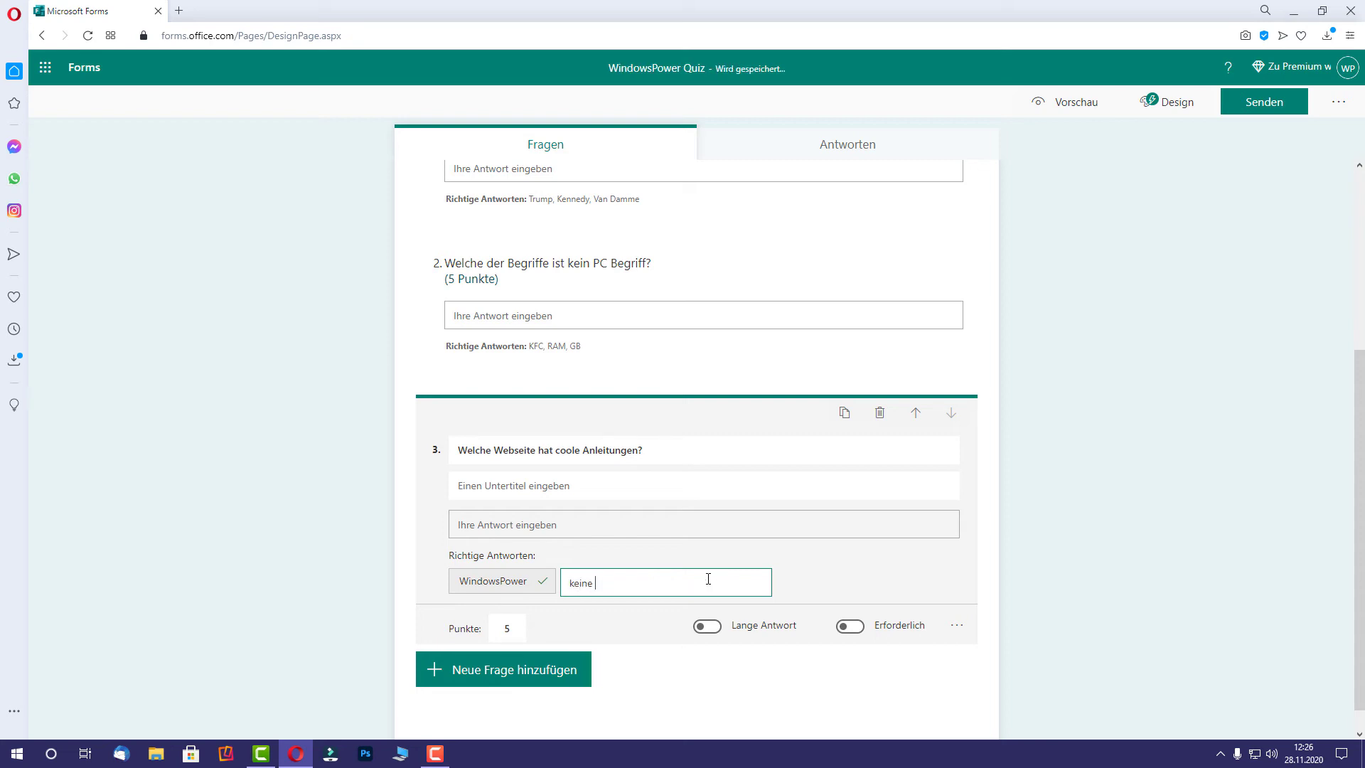
pyautogui.write('Ahnung')
pyautogui.click(789, 570)
pyautogui.click(685, 579)
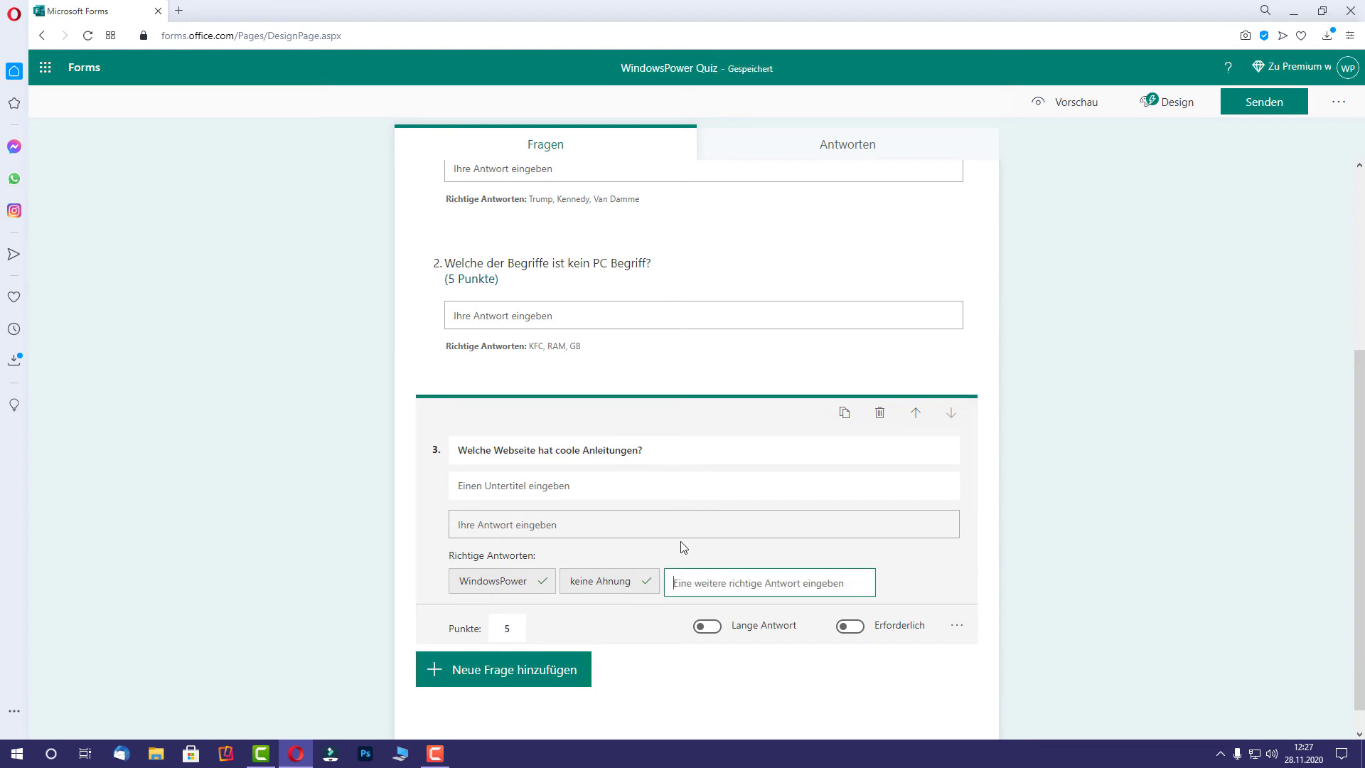
pyautogui.write('Mc ')
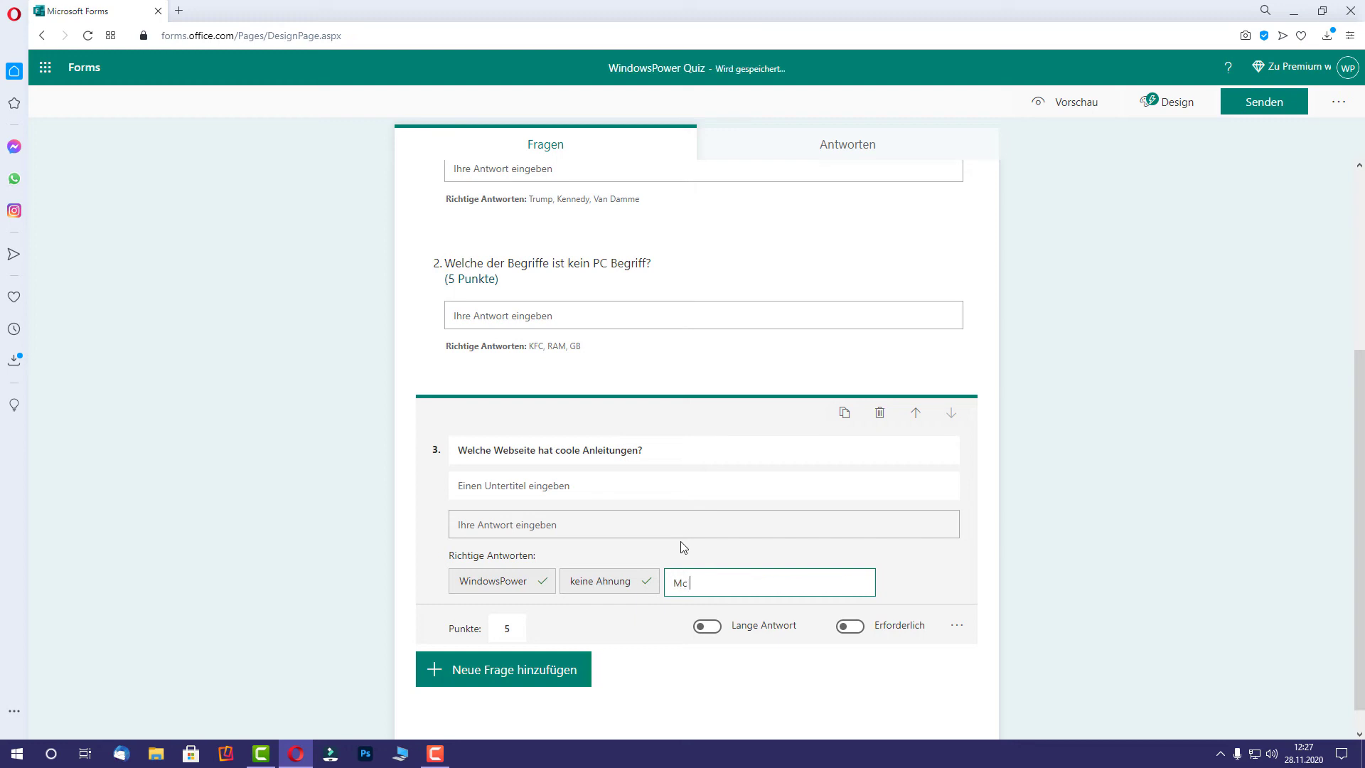
pyautogui.write('Donalds')
pyautogui.click(666, 638)
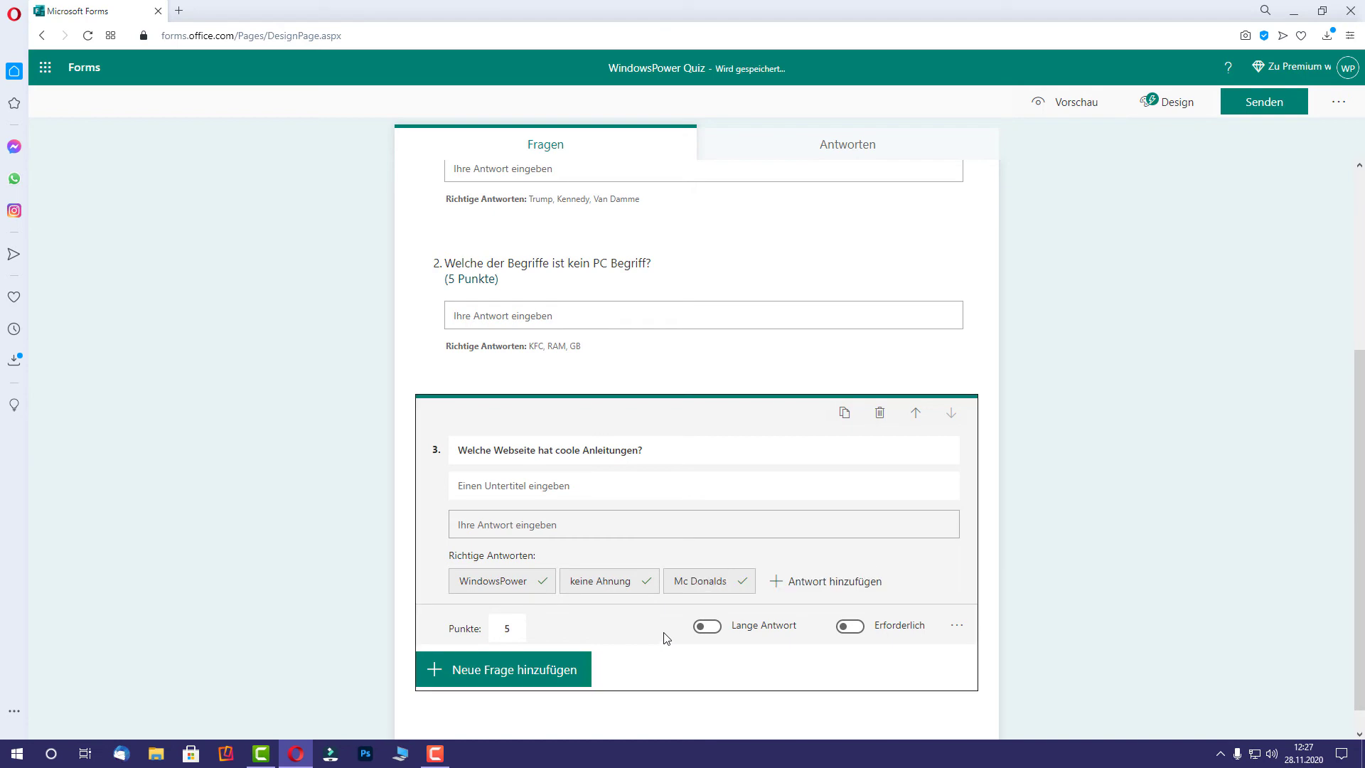
# Open the responses overview of the quiz.
pyautogui.scroll(4, 672, 491)
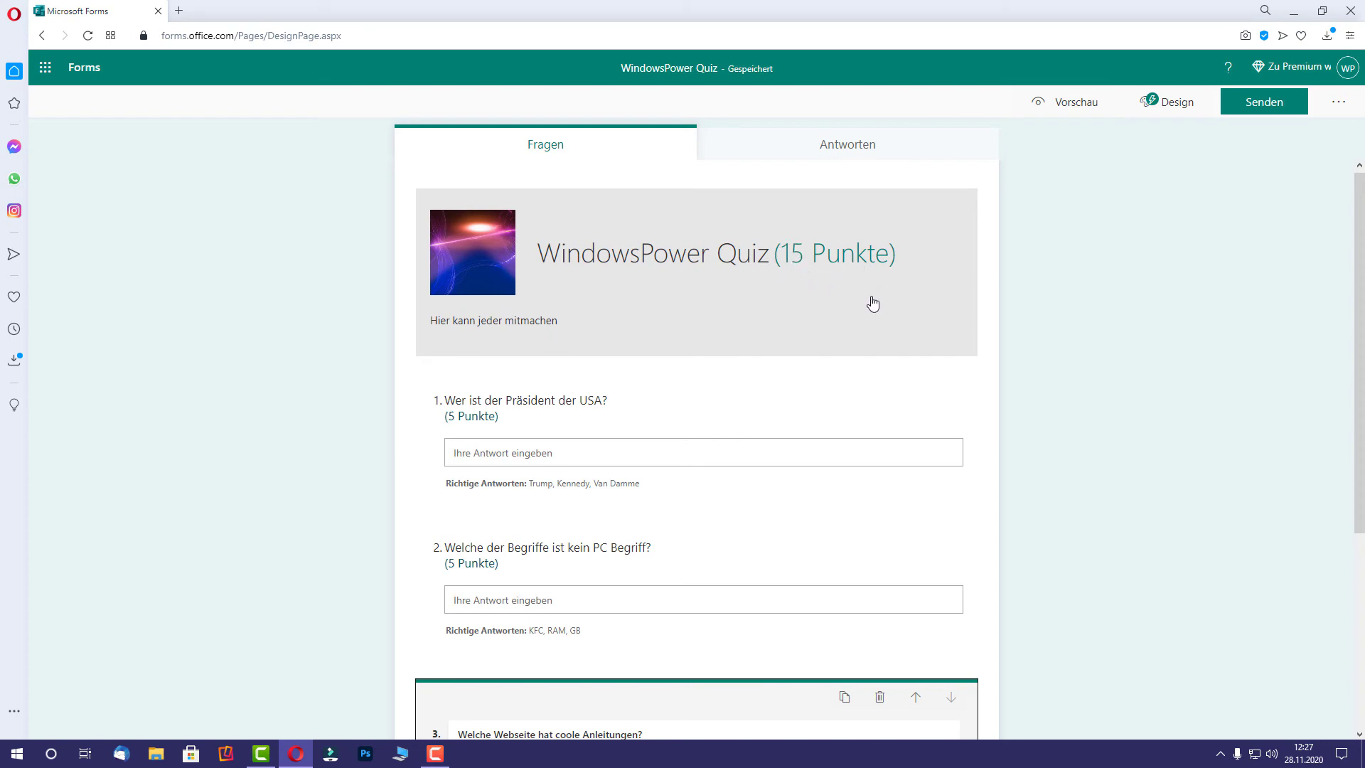
pyautogui.click(846, 149)
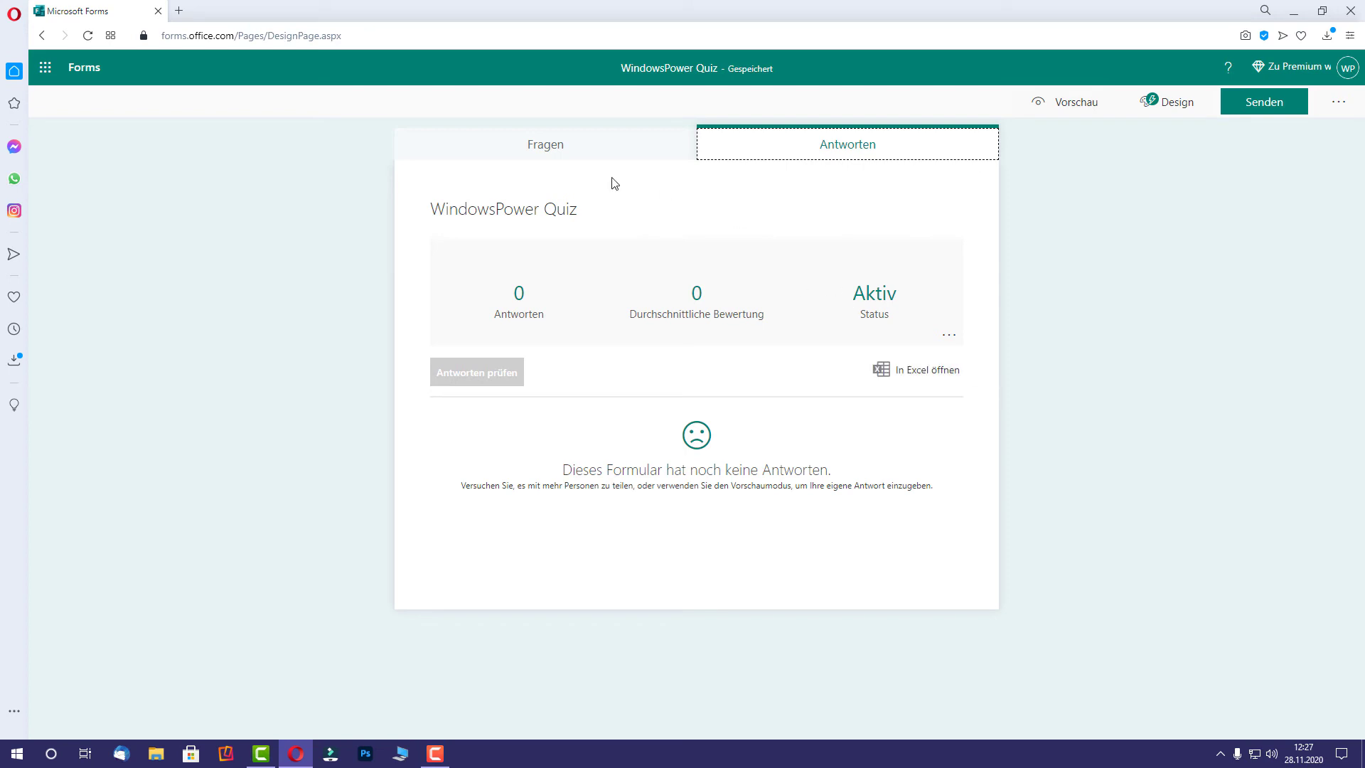
# Return to the quiz questions and apply the design idea with a hand writing on paper.
pyautogui.click(552, 151)
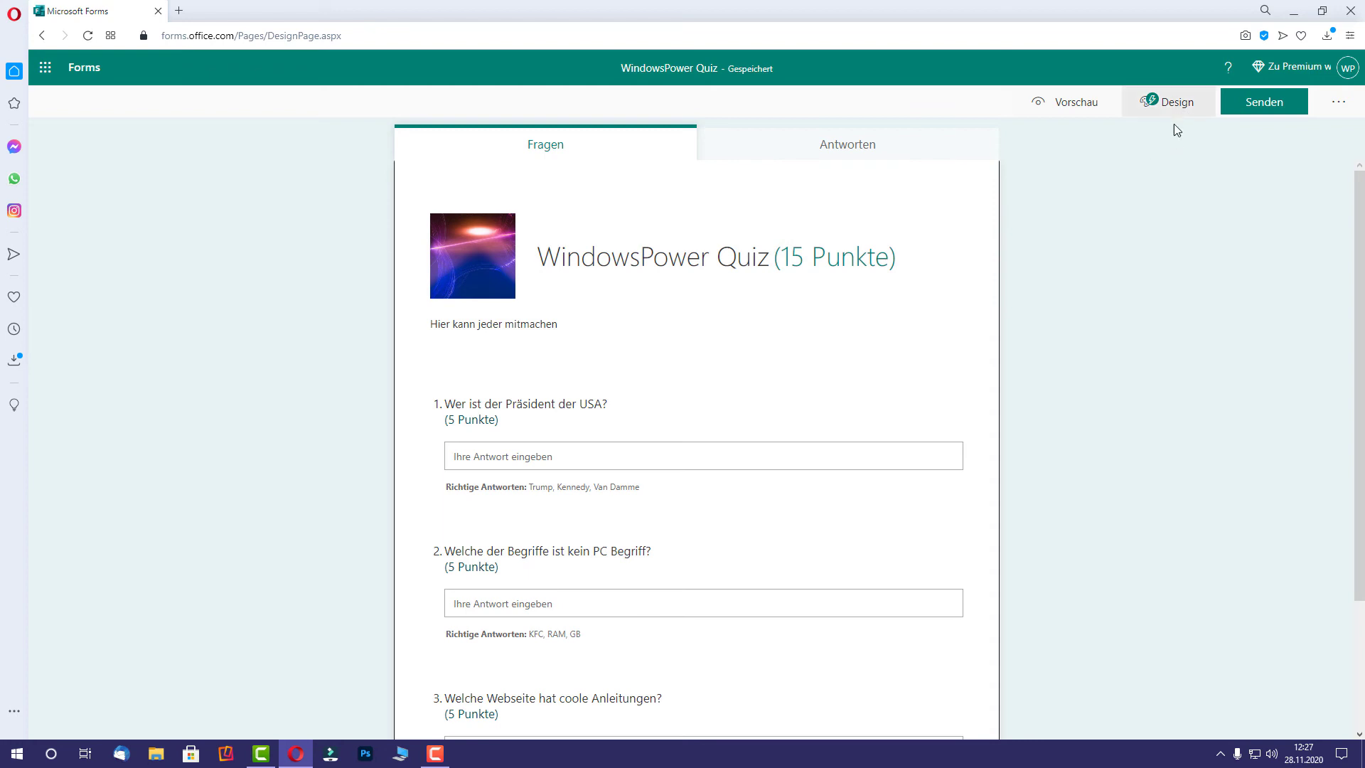
pyautogui.scroll(-3, 864, 370)
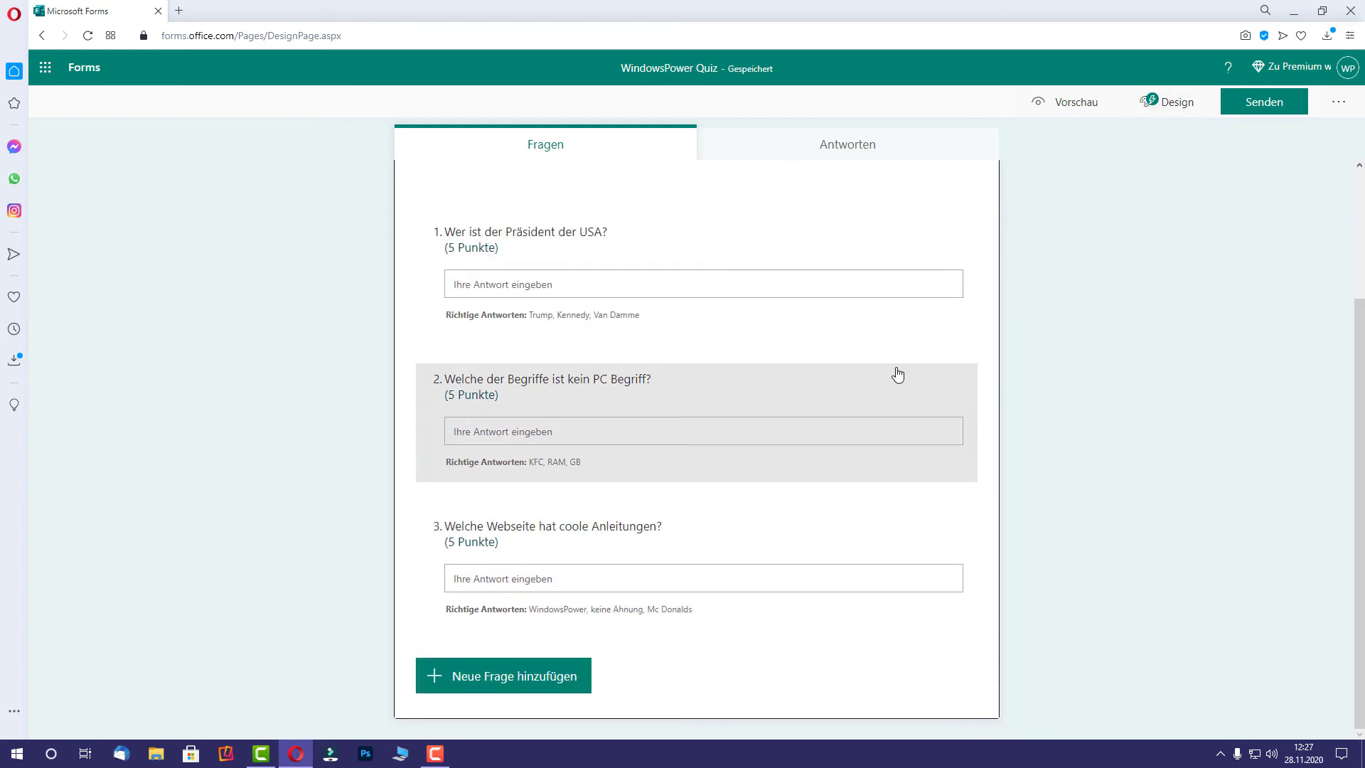
pyautogui.scroll(3, 896, 363)
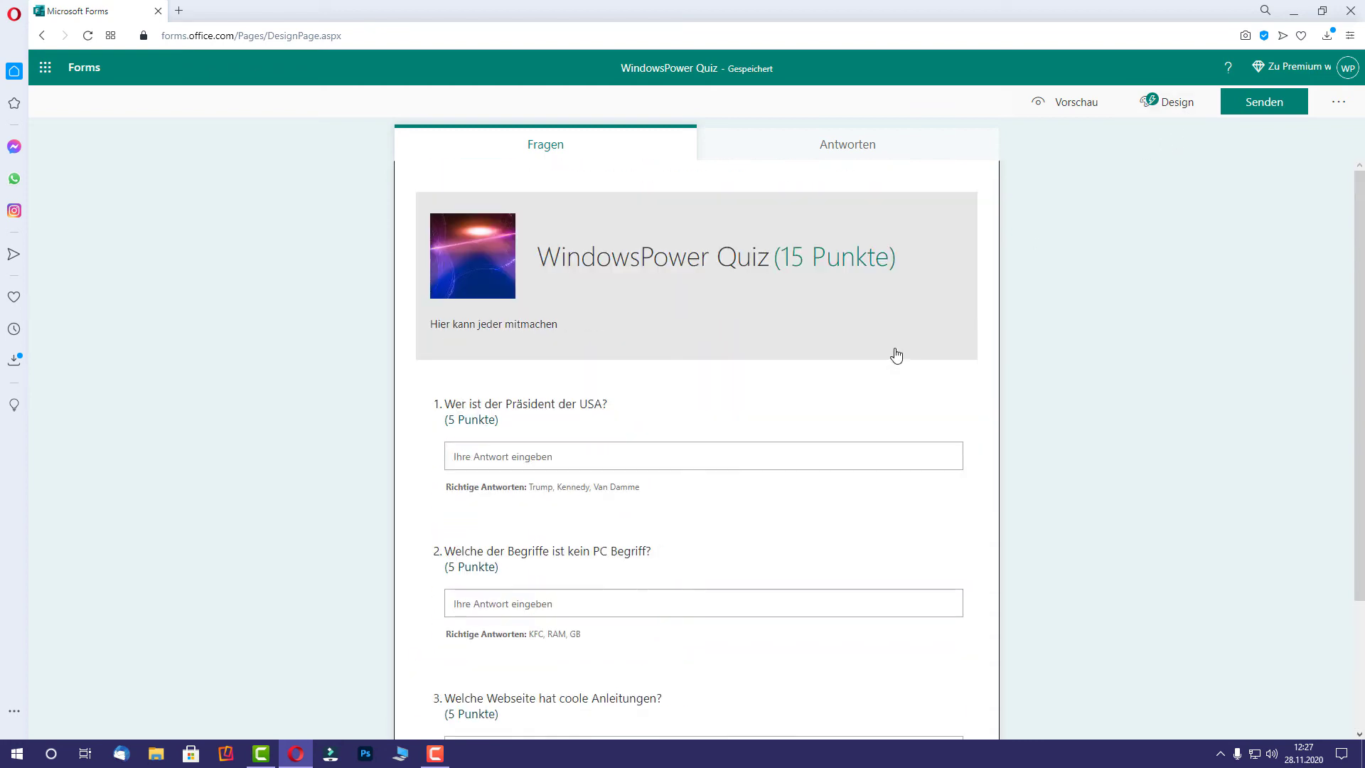
pyautogui.click(1155, 101)
pyautogui.click(1173, 229)
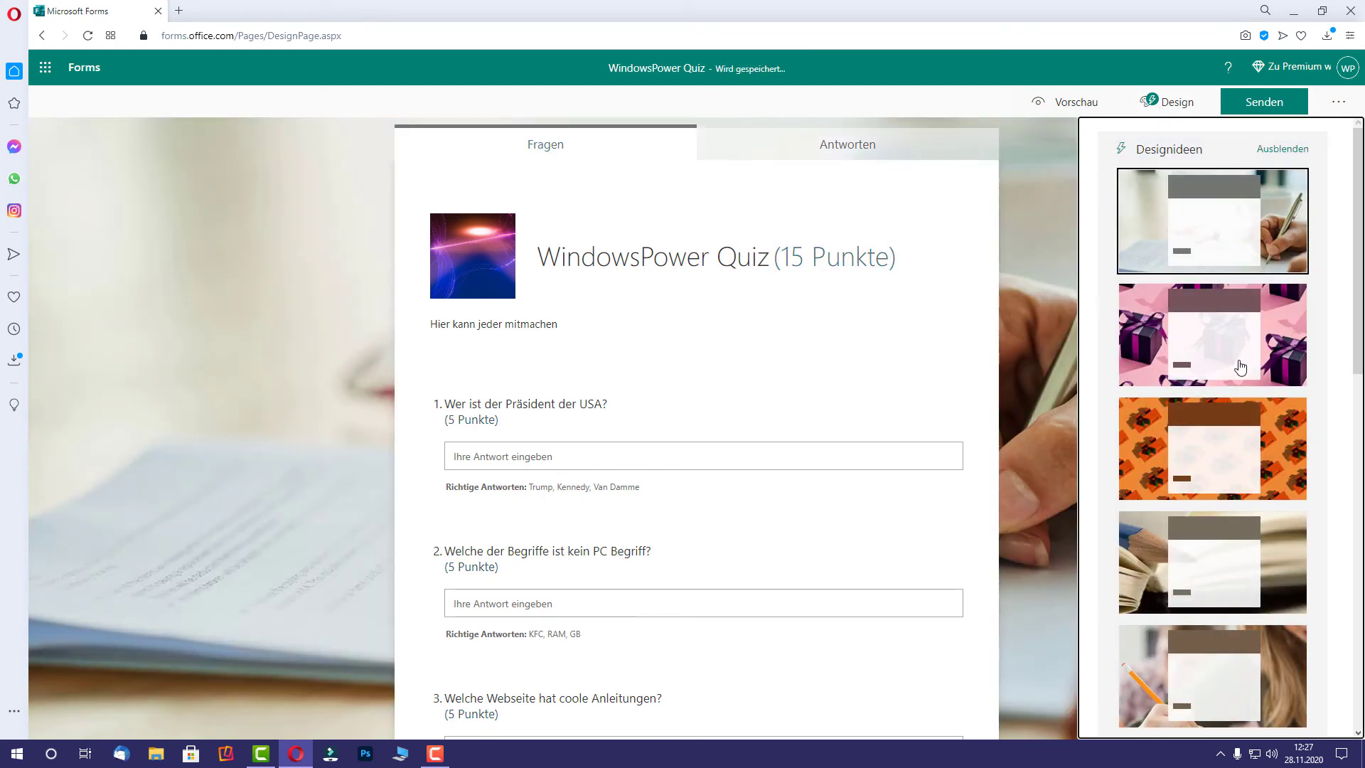
# Try the chalkboard formula design, followed by the teal, purple, orange and dark red colour themes on the quiz.
pyautogui.scroll(-10, 1201, 327)
pyautogui.click(1217, 243)
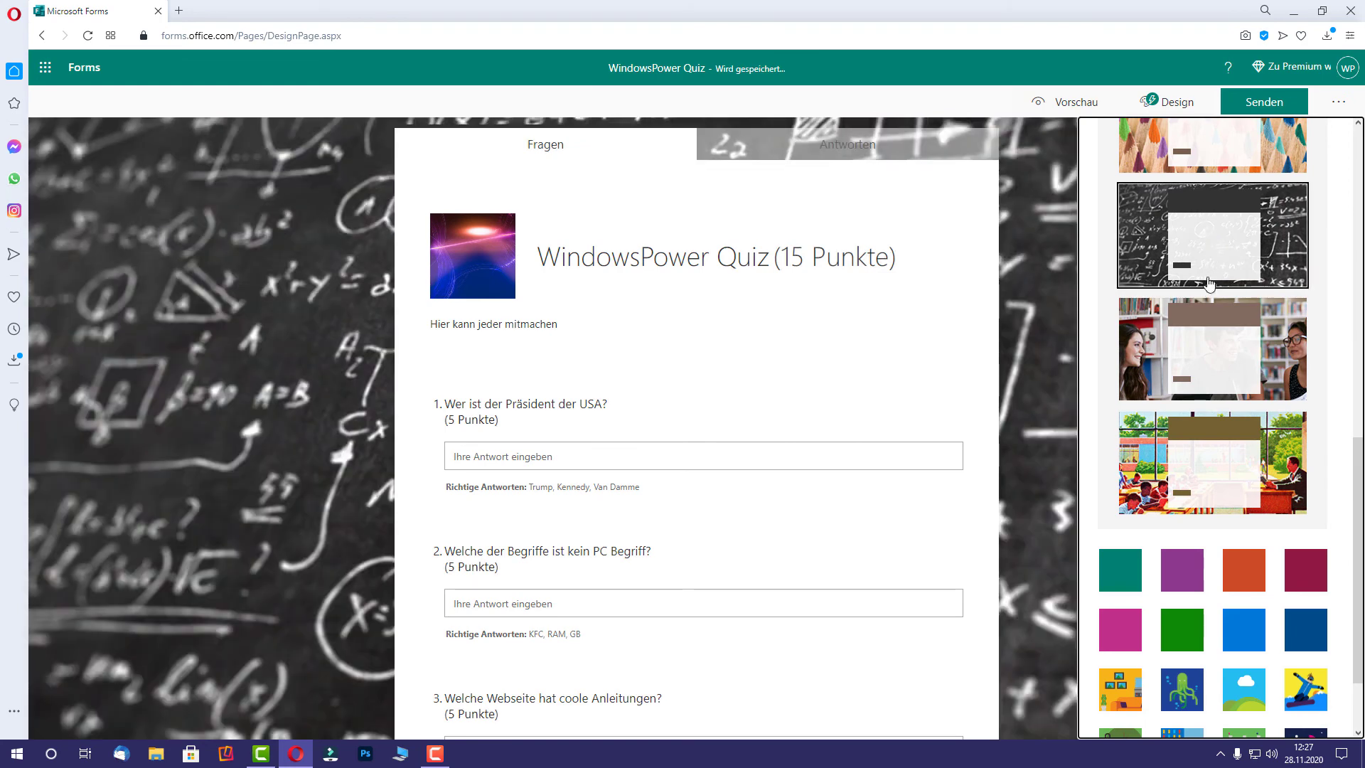
pyautogui.scroll(-2, 1246, 352)
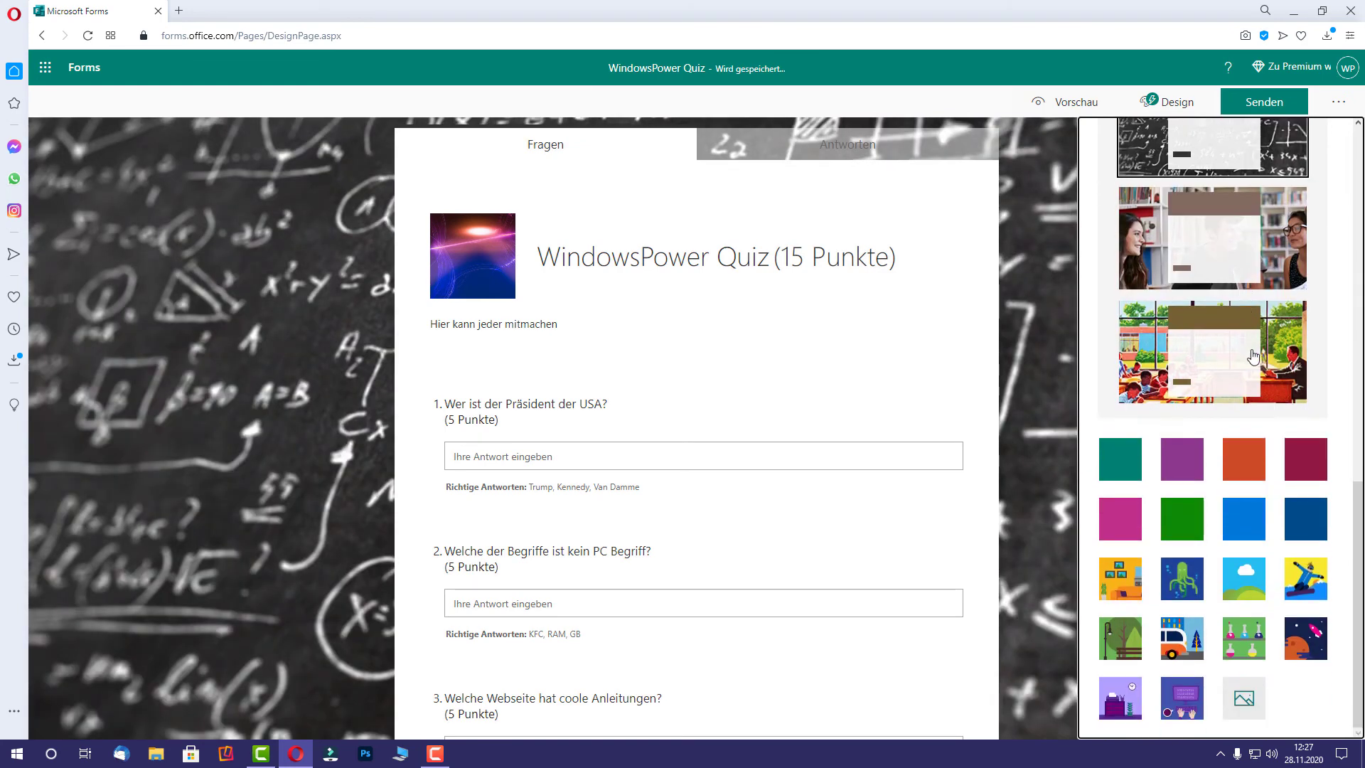
pyautogui.click(1124, 459)
pyautogui.click(1184, 465)
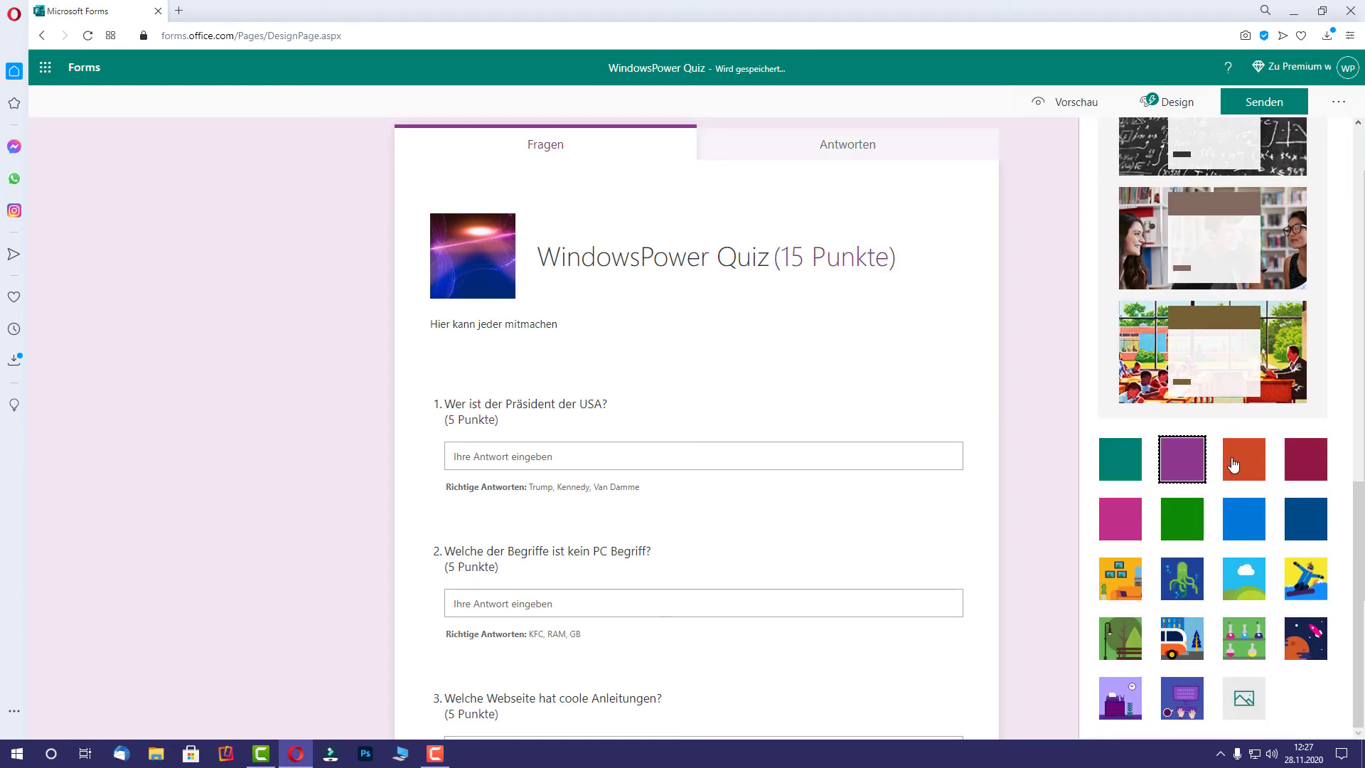
pyautogui.click(1240, 464)
pyautogui.click(1299, 462)
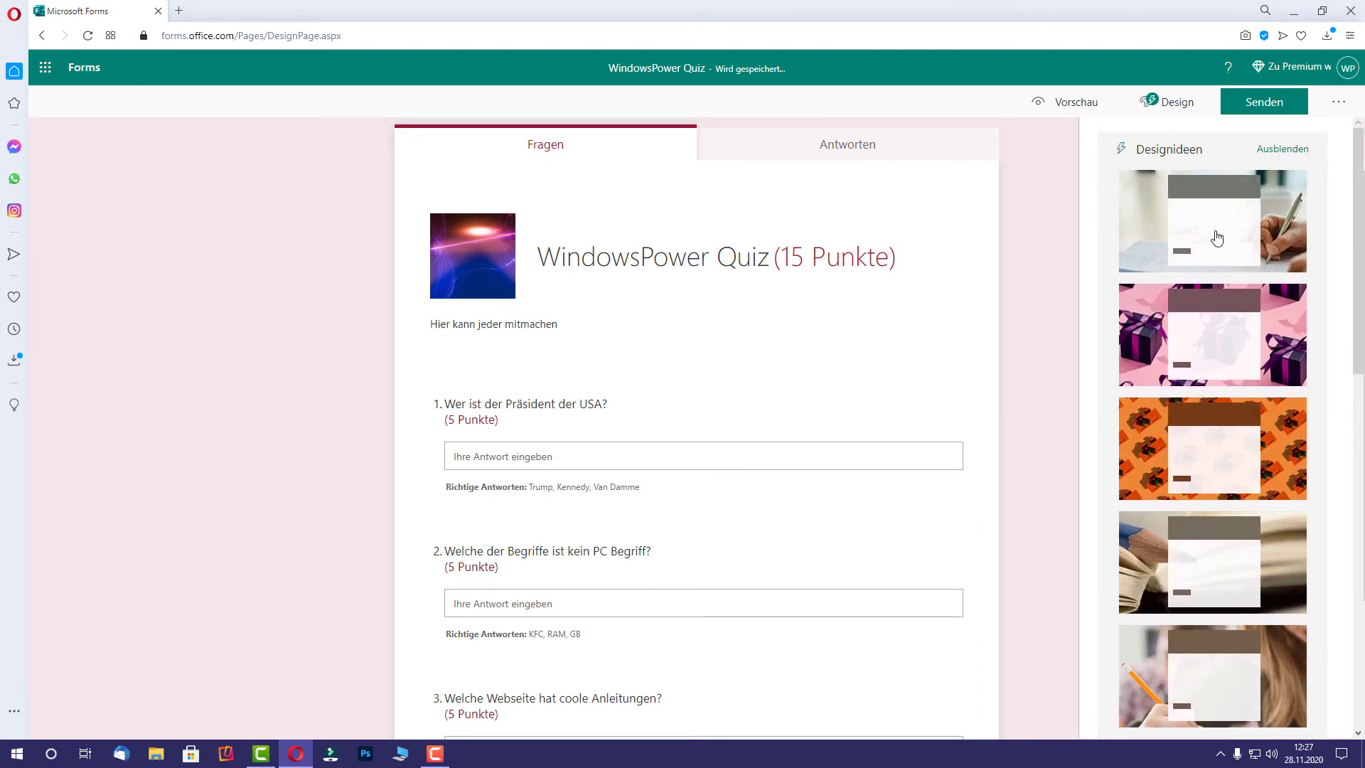
# Set the quiz design back to the writing hand background and close the design options.
pyautogui.click(1212, 235)
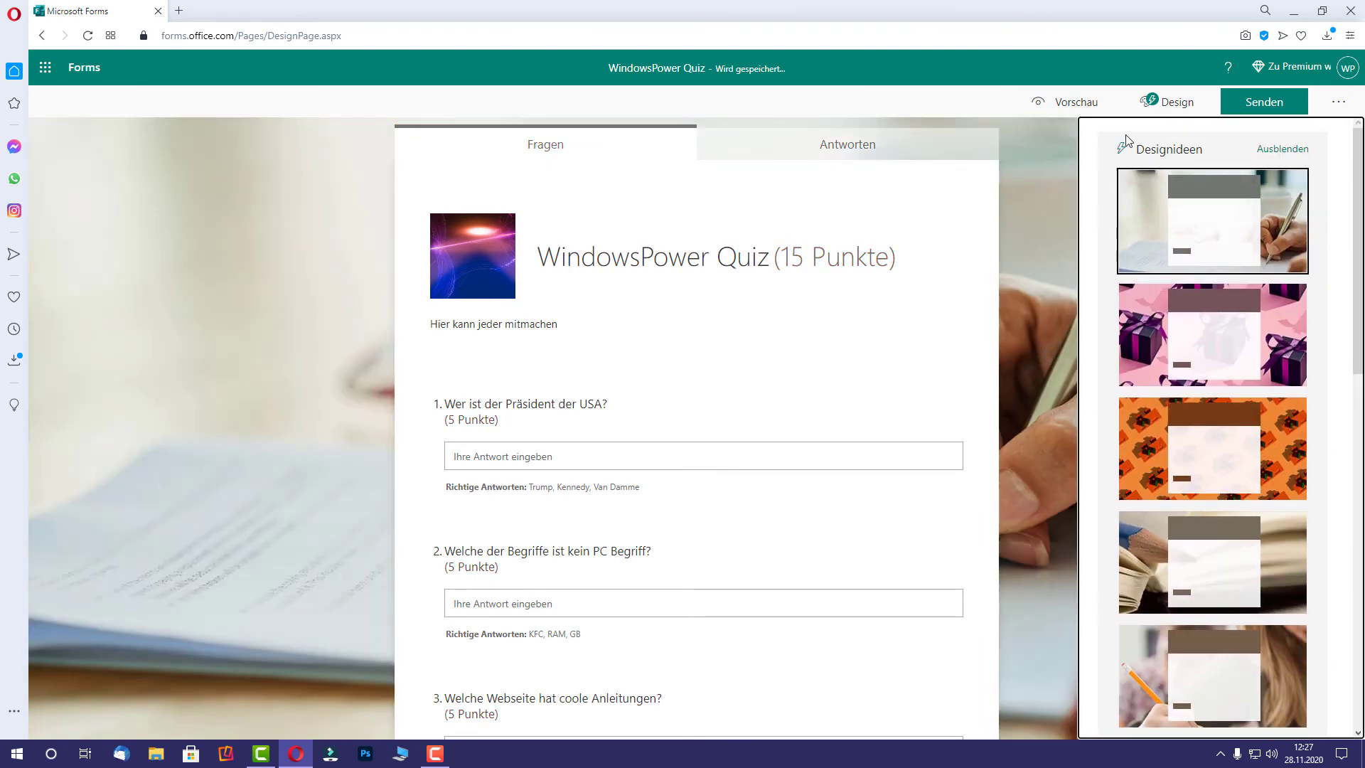
pyautogui.click(1029, 195)
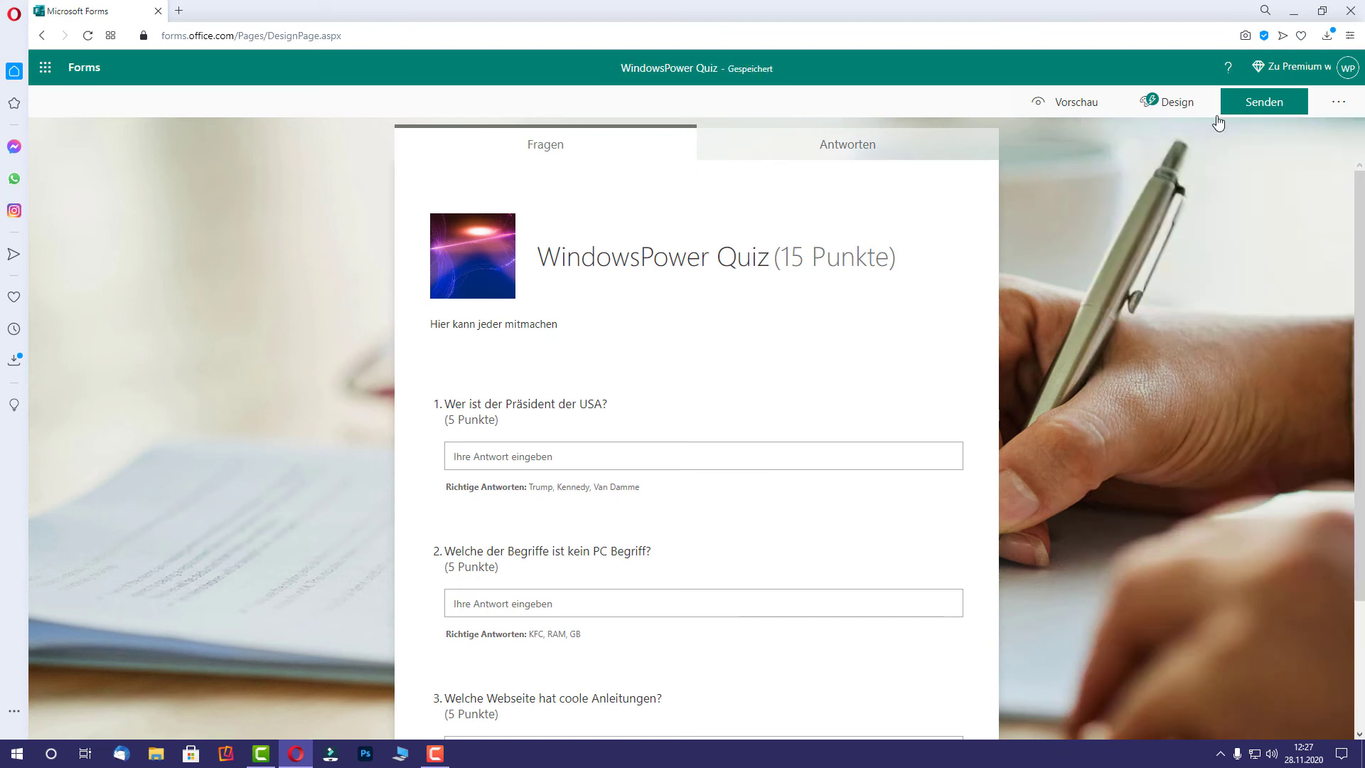
# Open the quiz's sending options and display the QR code for sharing it.
pyautogui.click(1252, 105)
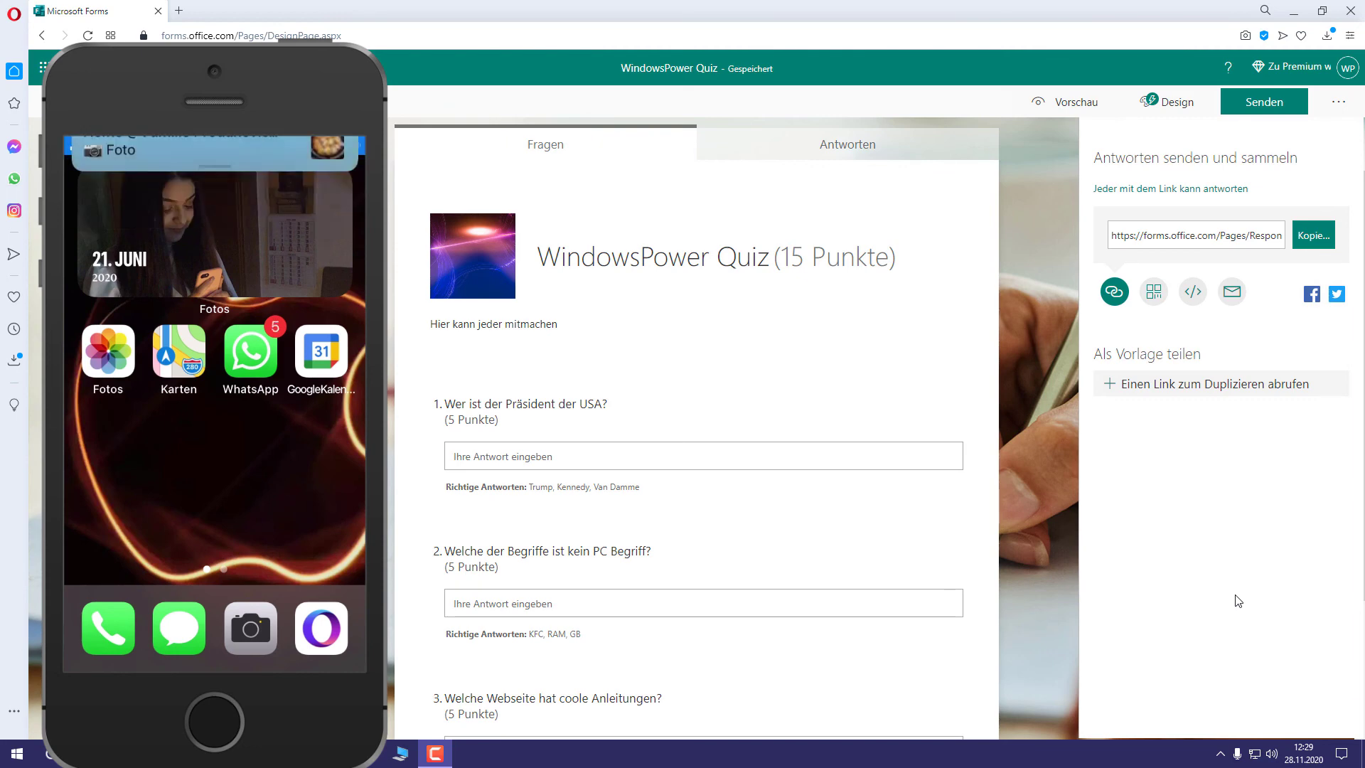
pyautogui.click(1155, 293)
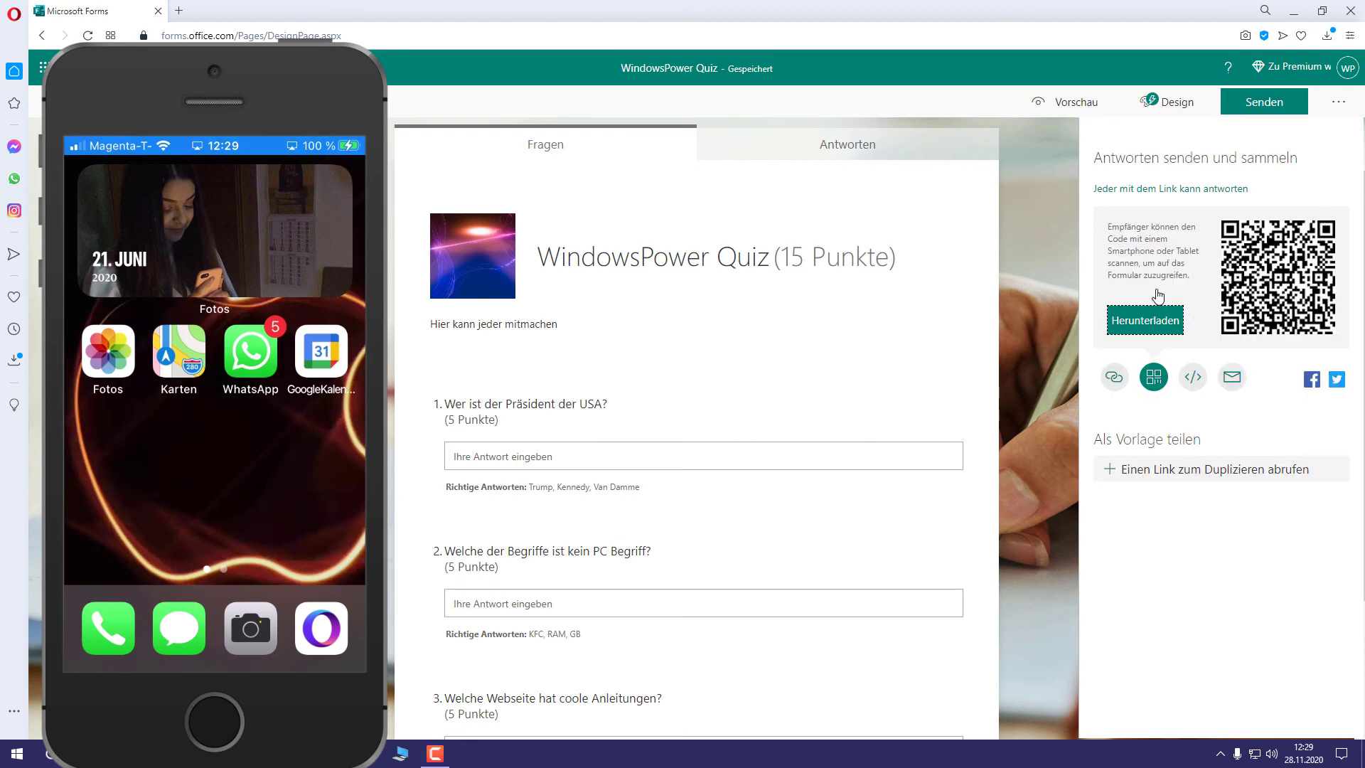